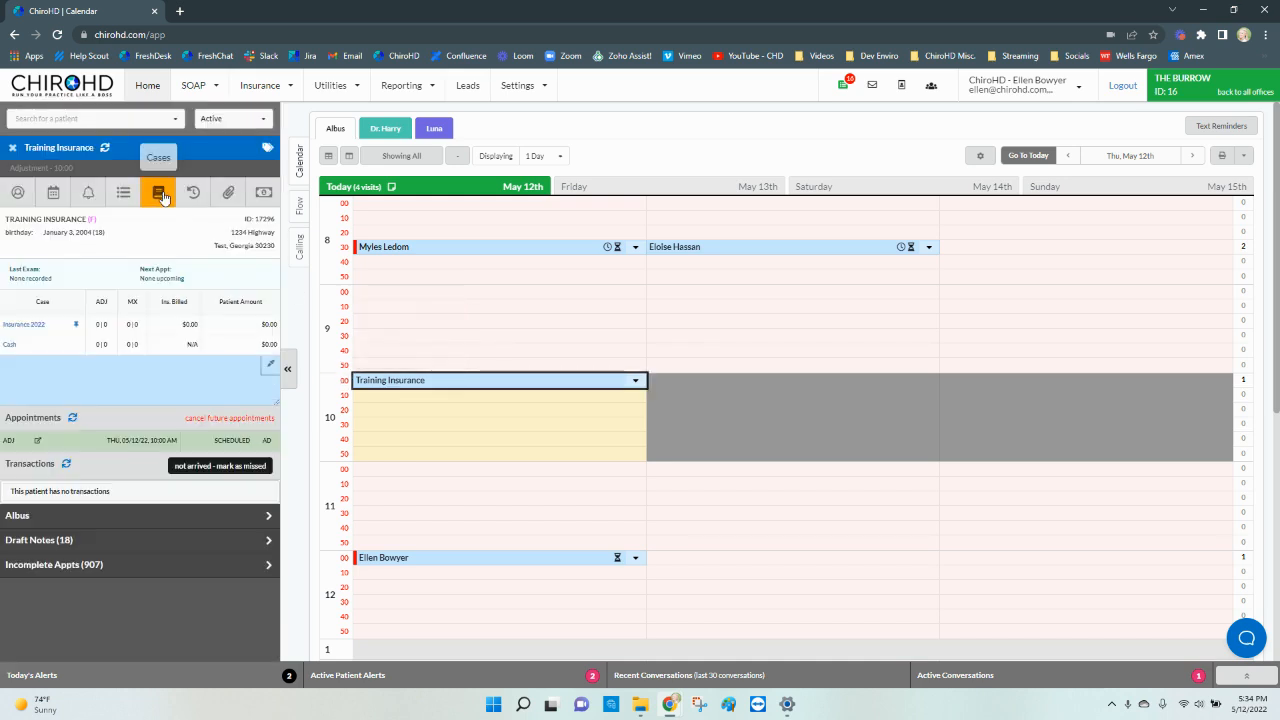
Open the Training Insurance patient's profile on Cases, listing the Insurance 2022 and Cash cases.
click(159, 193)
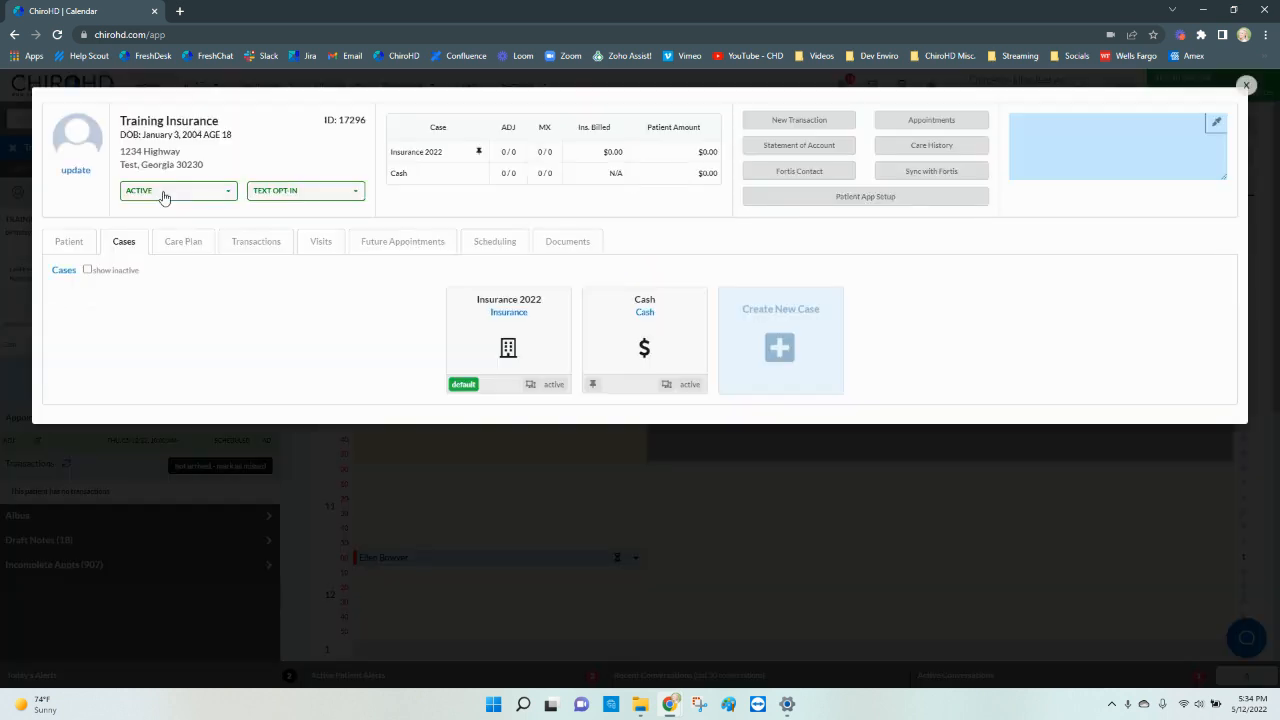
Create a new case with type Medicare, keeping the case name Medicare.
click(748, 361)
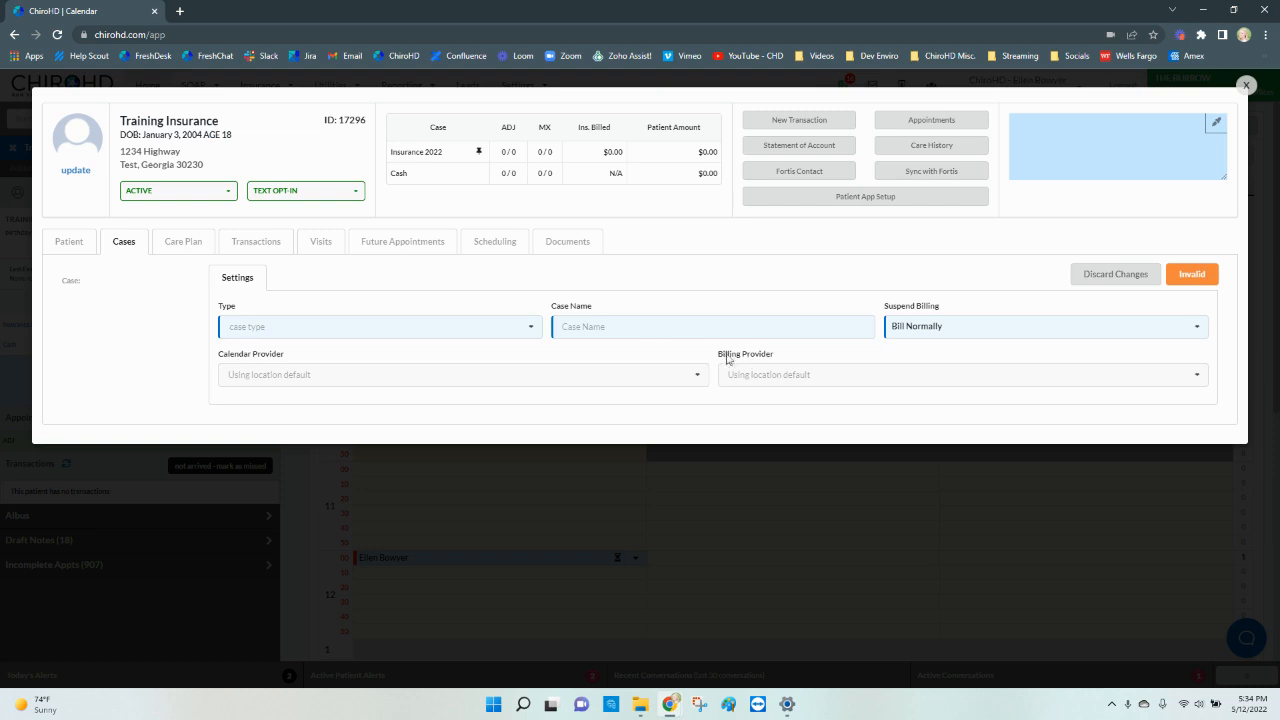
click(436, 327)
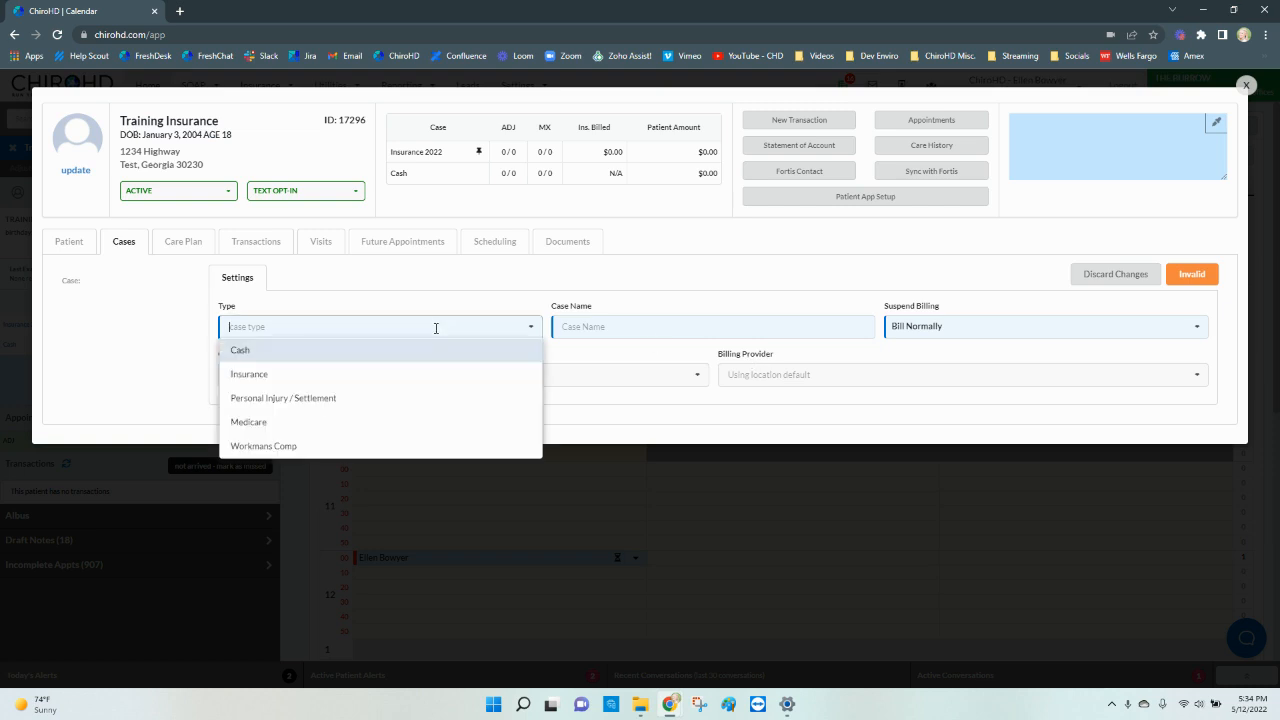
click(419, 423)
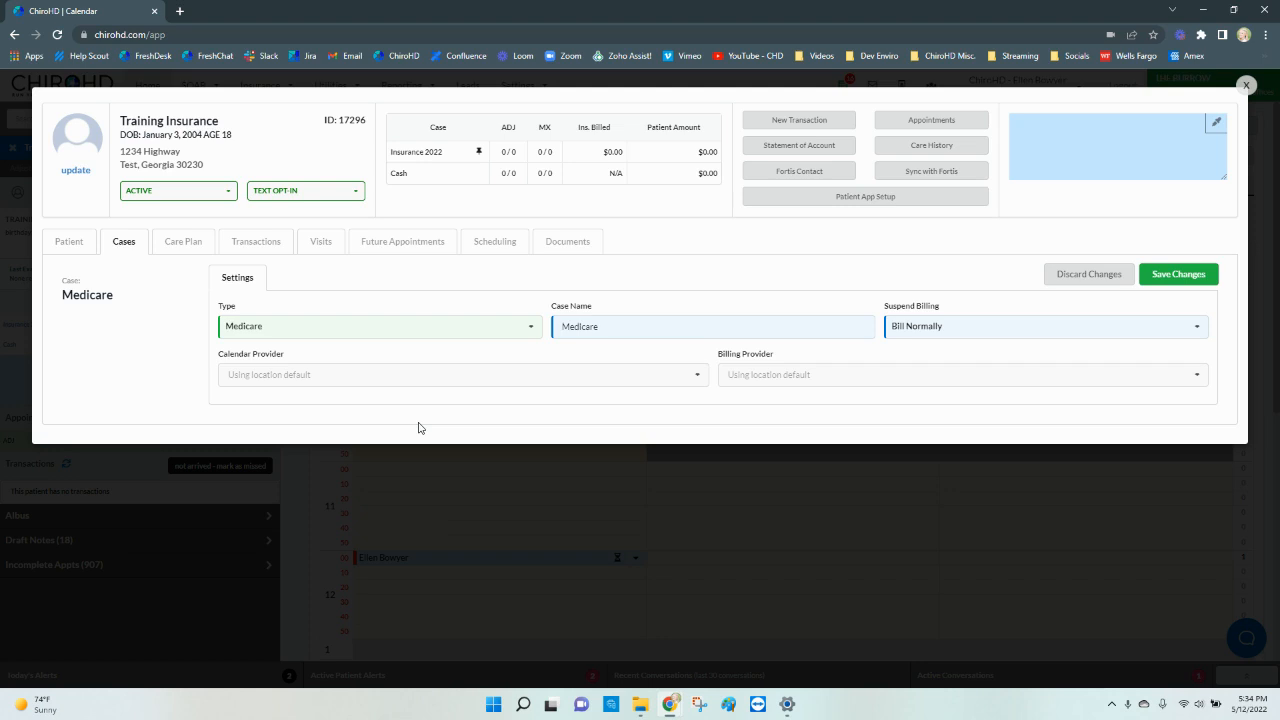
click(407, 343)
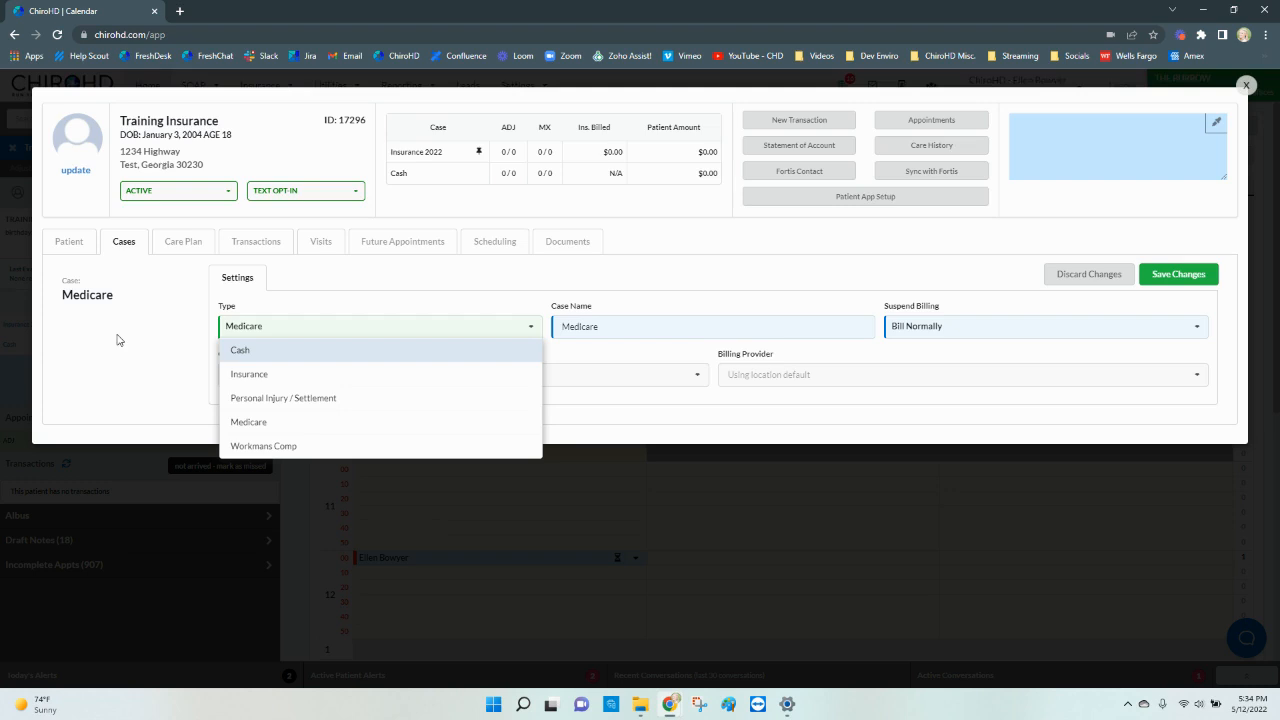
click(310, 423)
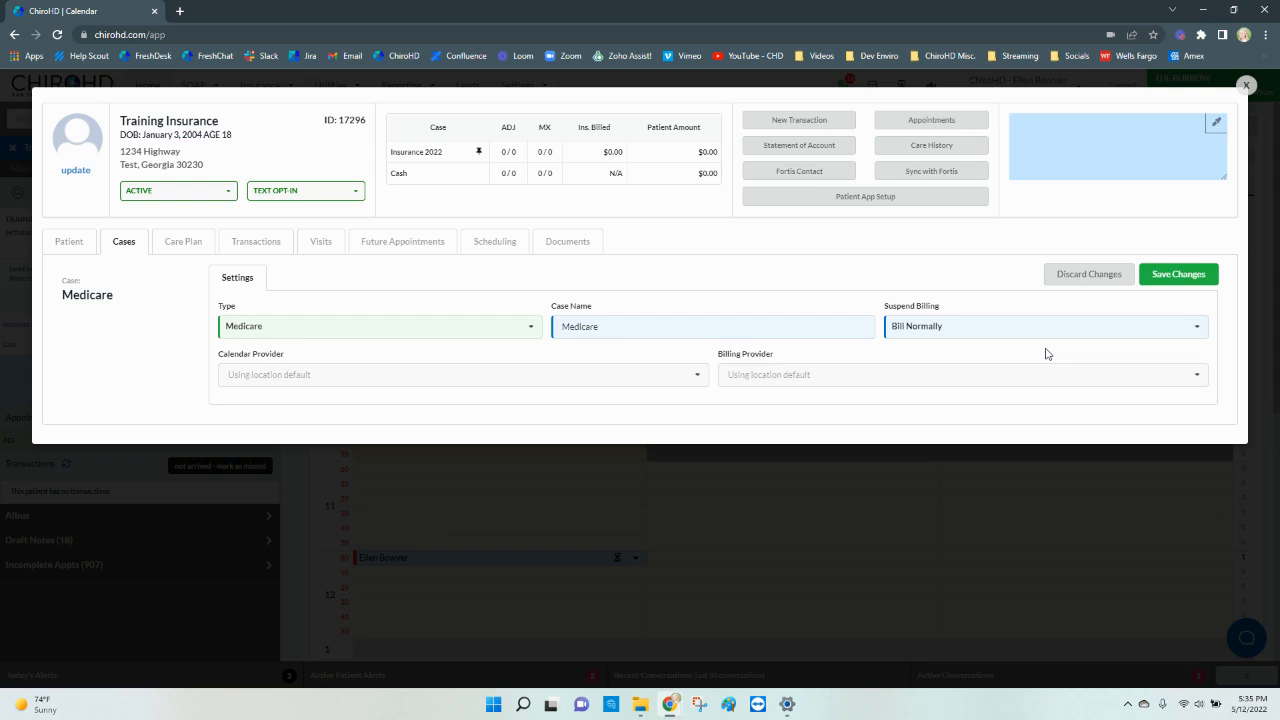
Save the Medicare case, pin it as the patient's default, and open its Treatment / DX details.
click(1208, 275)
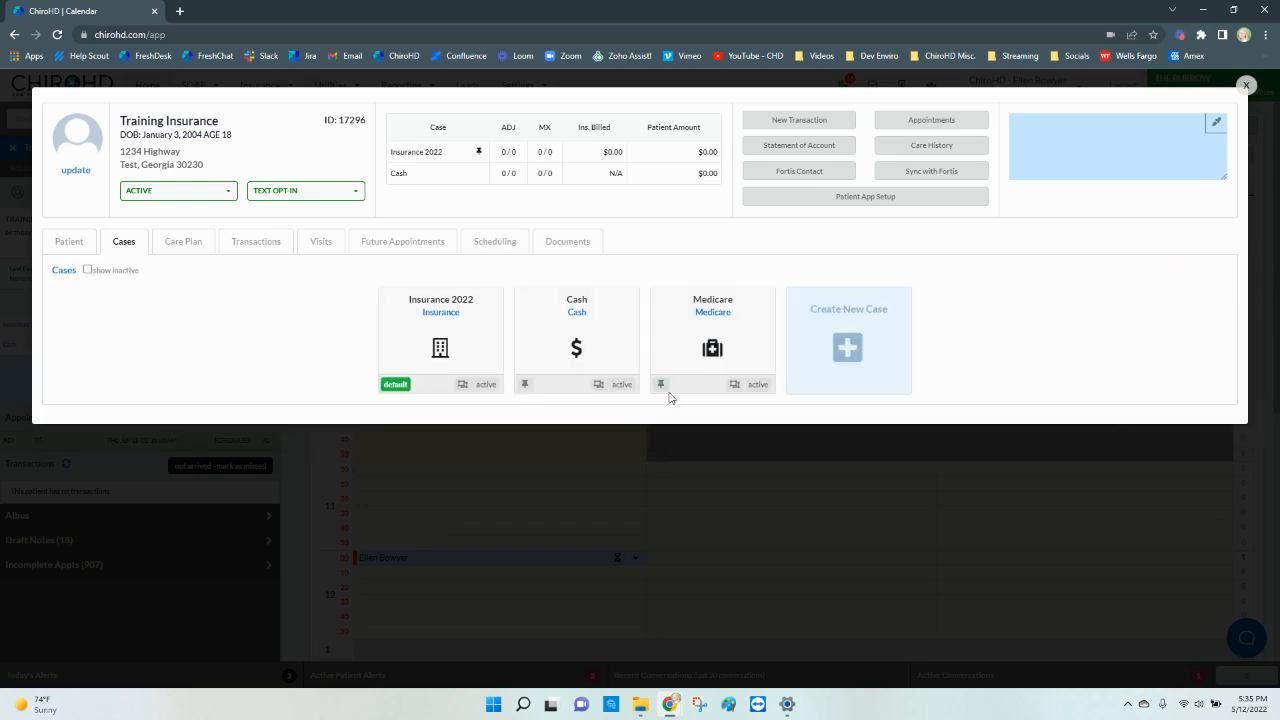
click(661, 385)
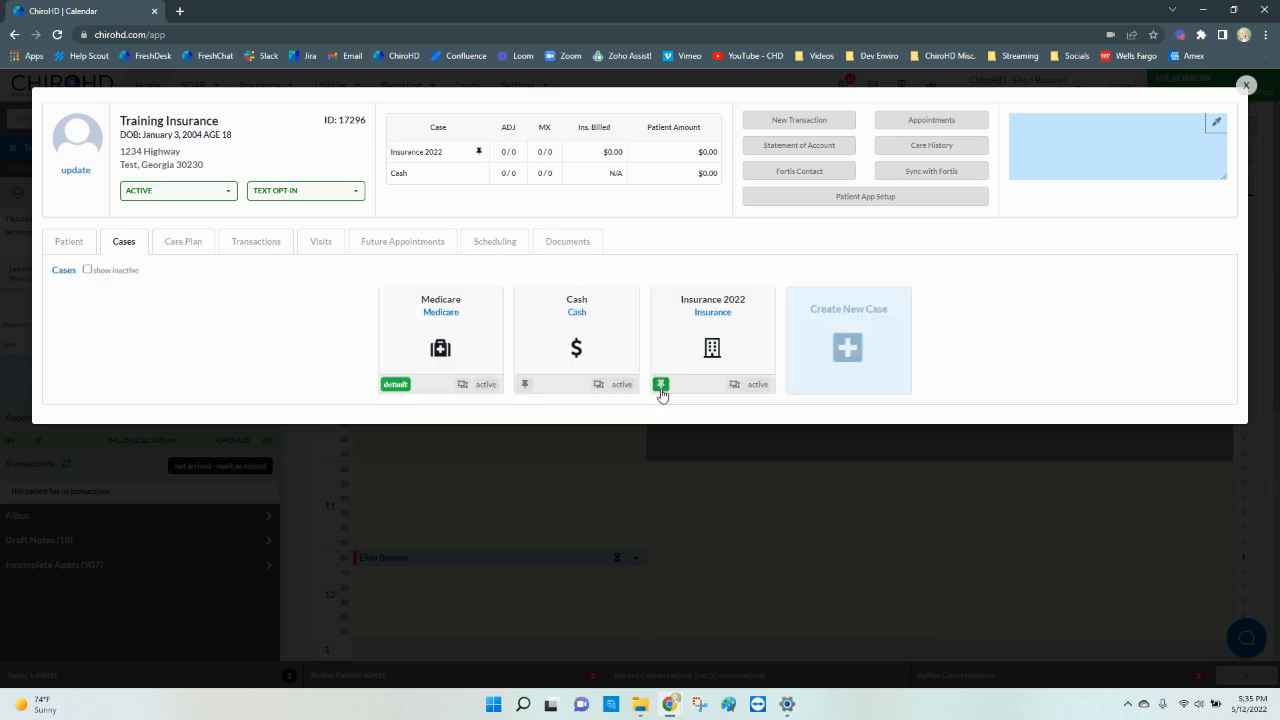
click(441, 313)
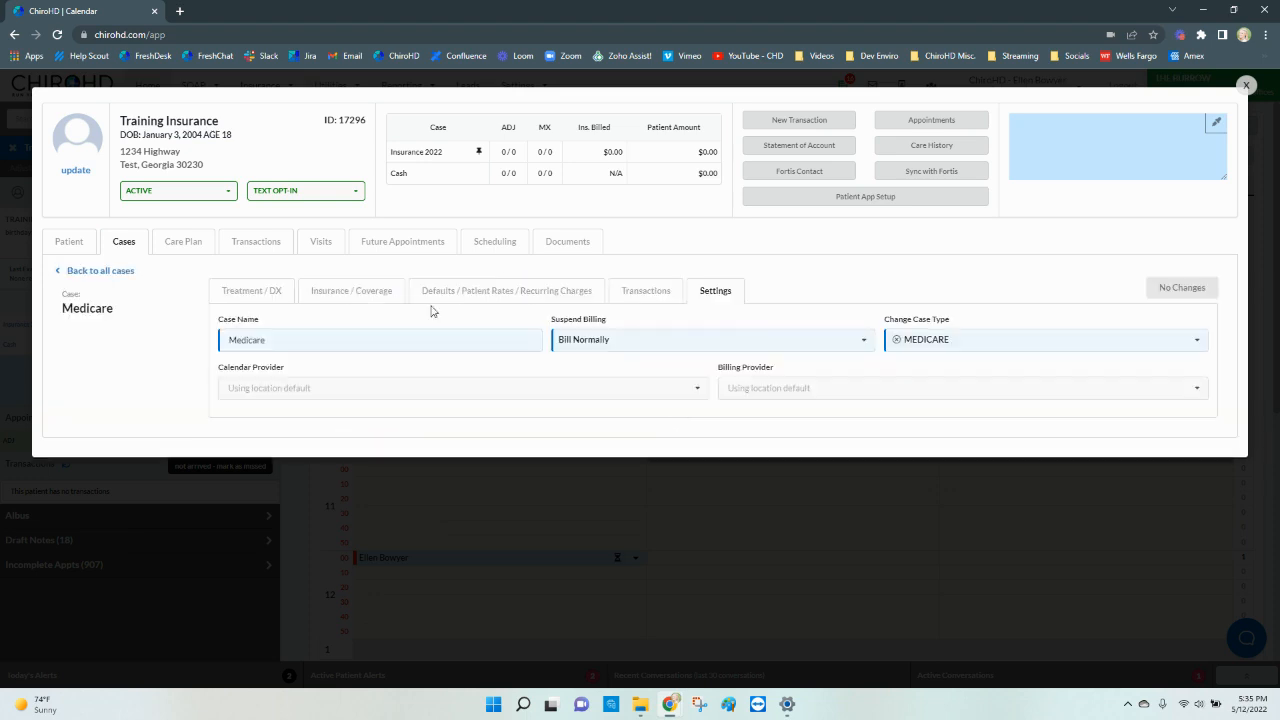
triple_click(263, 290)
Add diagnosis code M26.603 to the case with a start date of May 4, 2022.
click(278, 393)
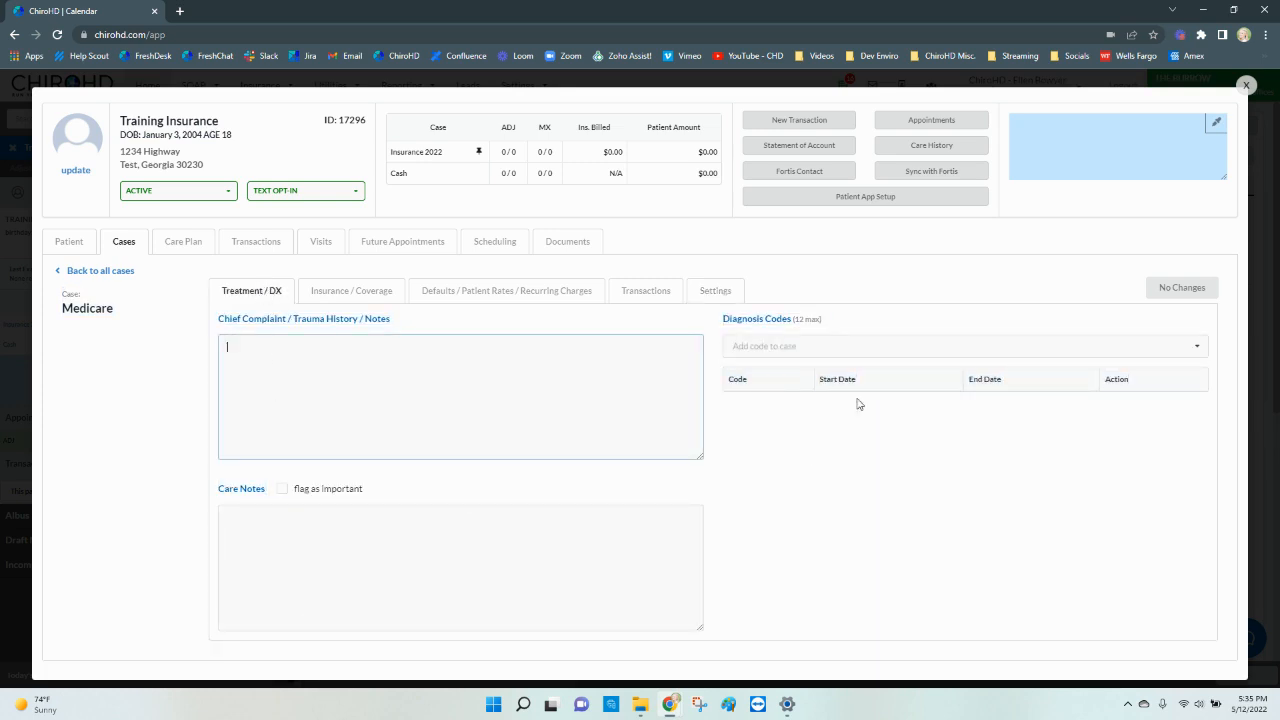
click(856, 349)
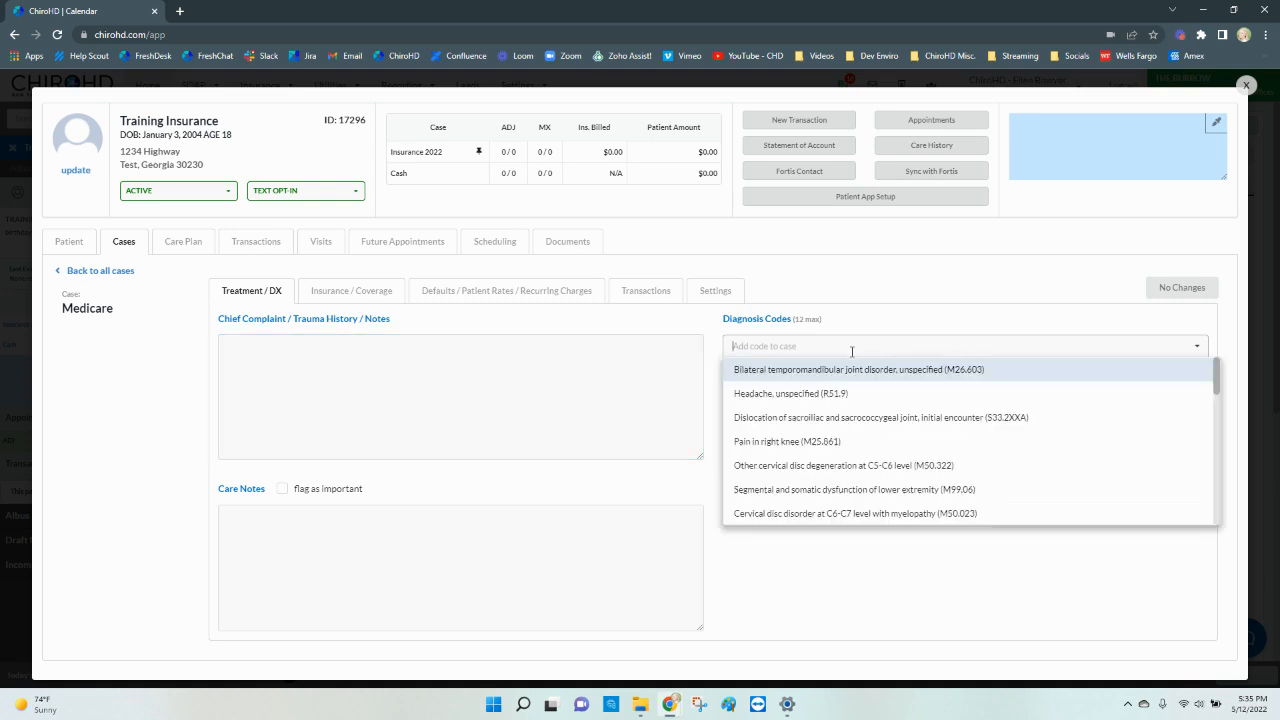
click(908, 372)
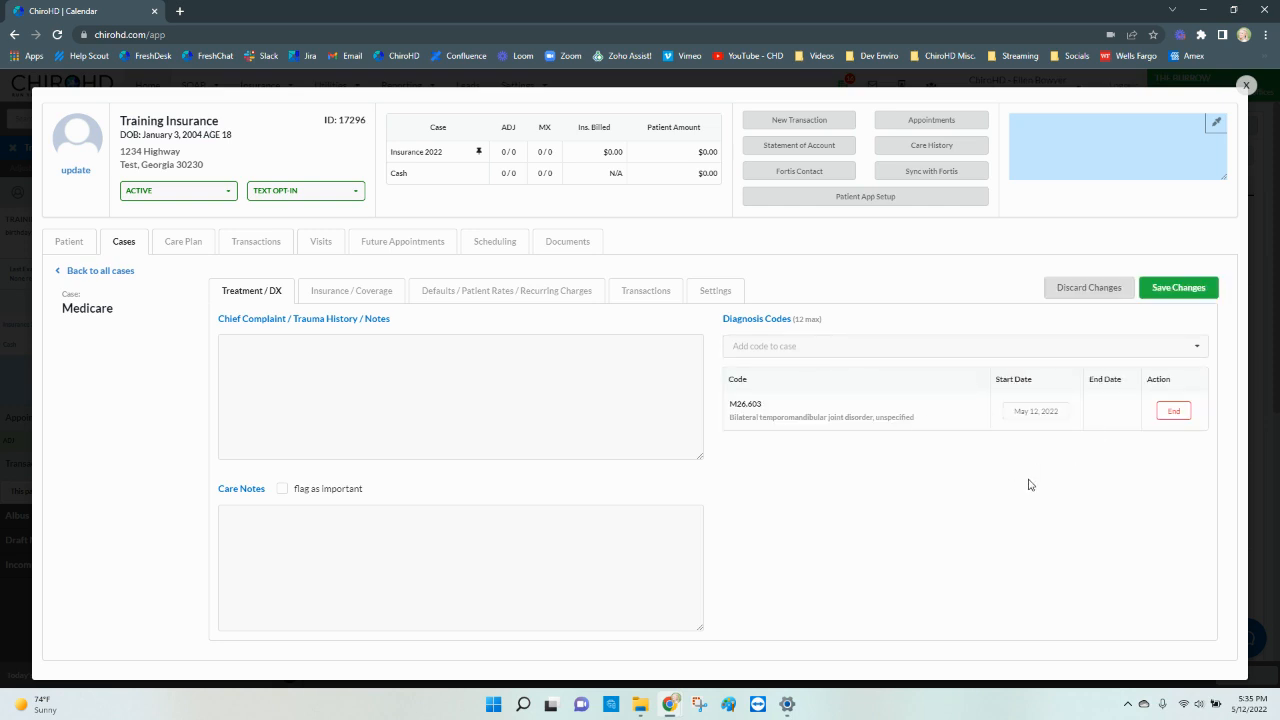
click(1034, 418)
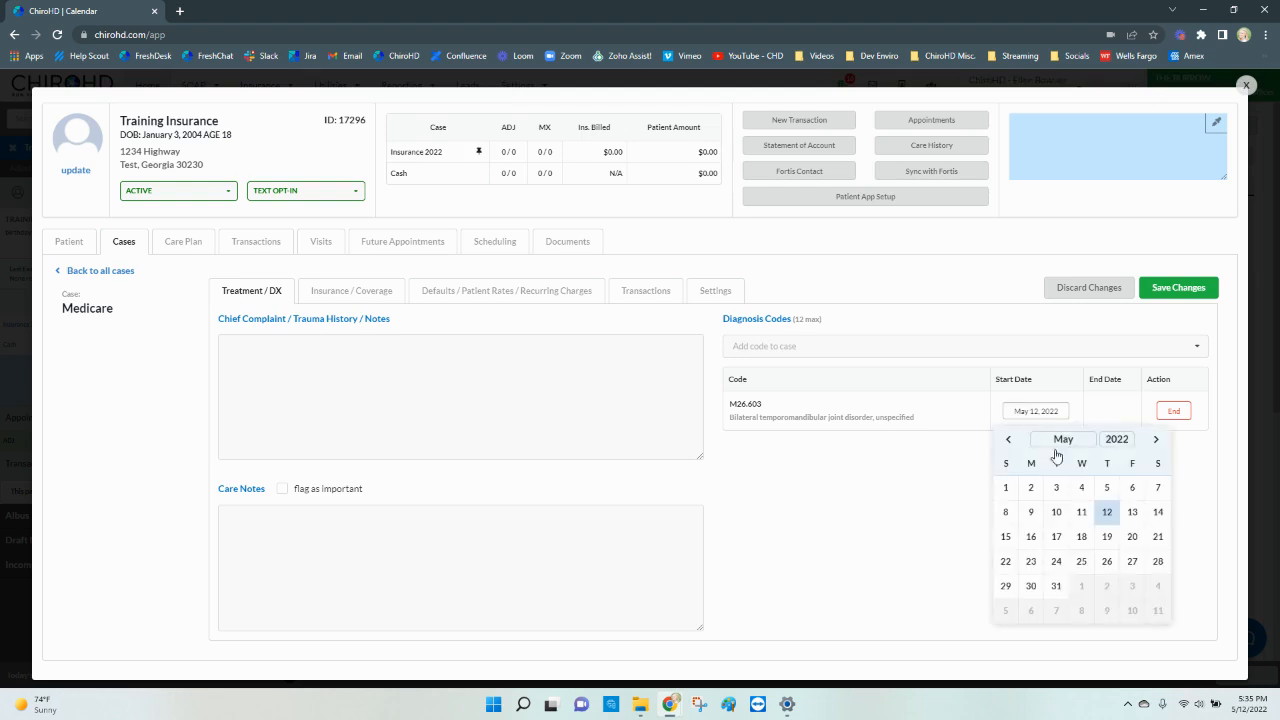
click(1079, 495)
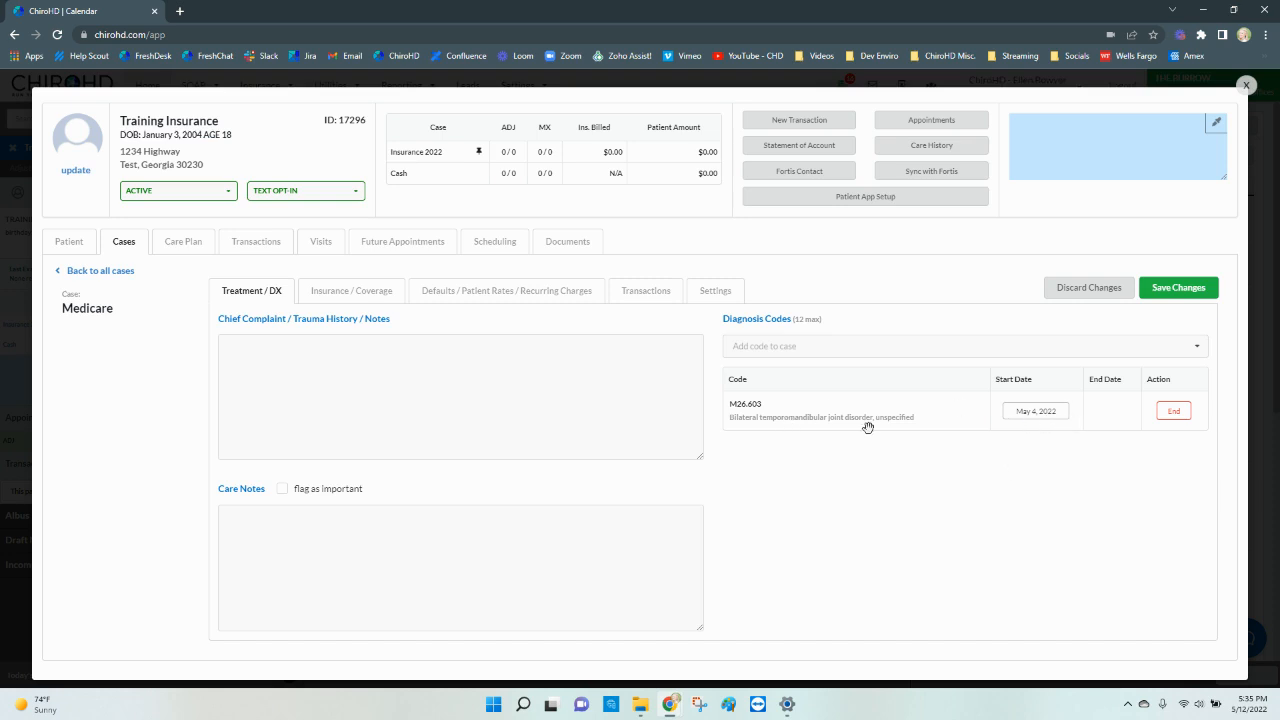
Add diagnosis code M25.861 for right knee pain and save the case.
click(857, 346)
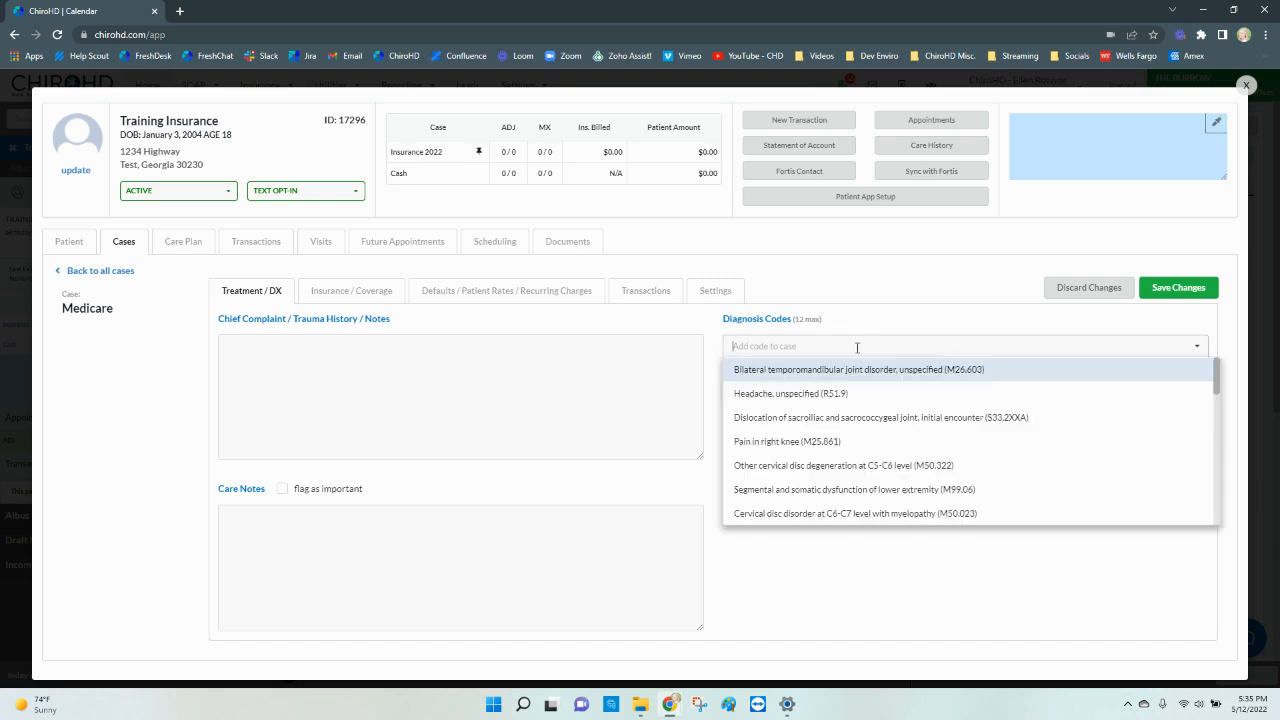
click(785, 443)
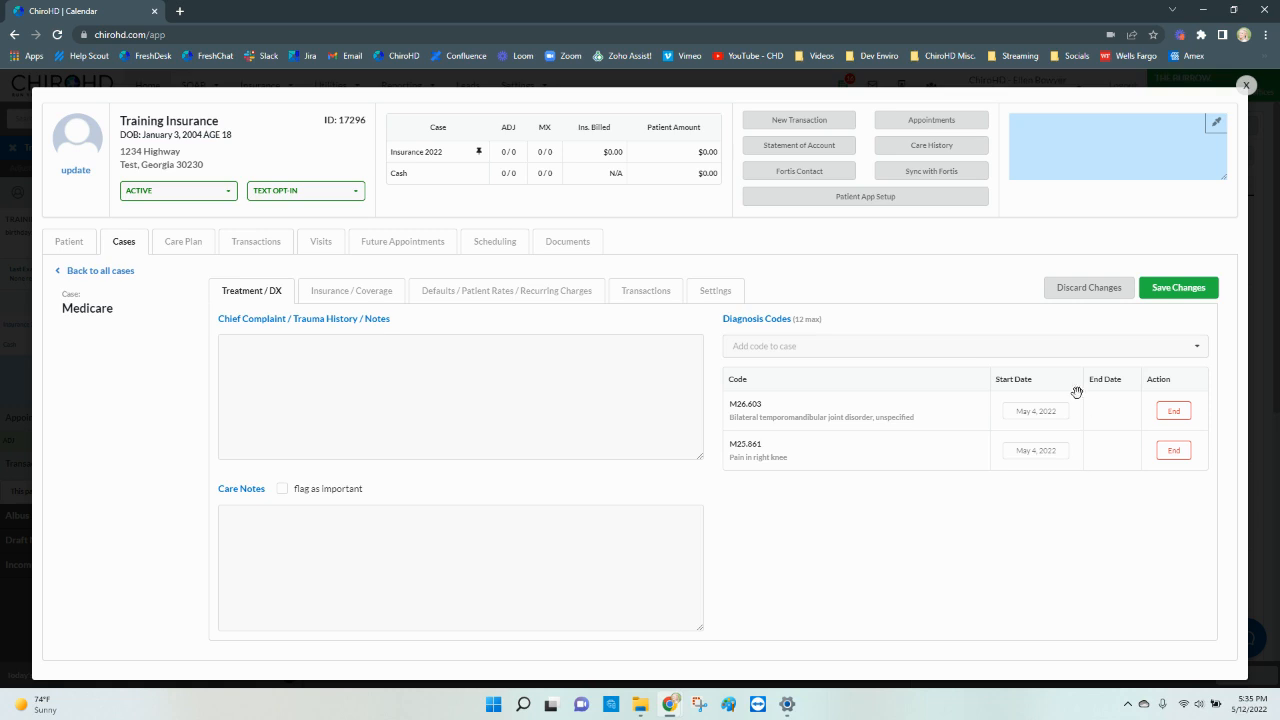
click(1201, 291)
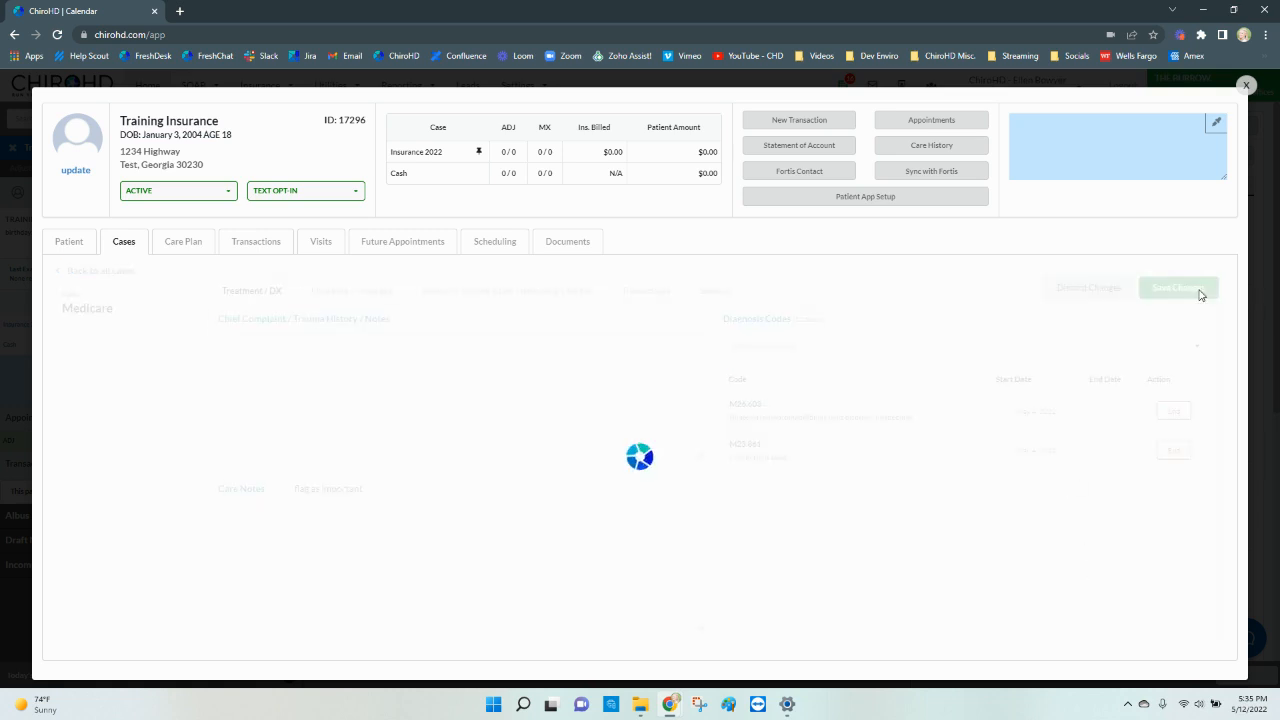
Add a new coverage with Medicare (Palmetto GBA) as insurer, found by searching 'palm'.
click(376, 289)
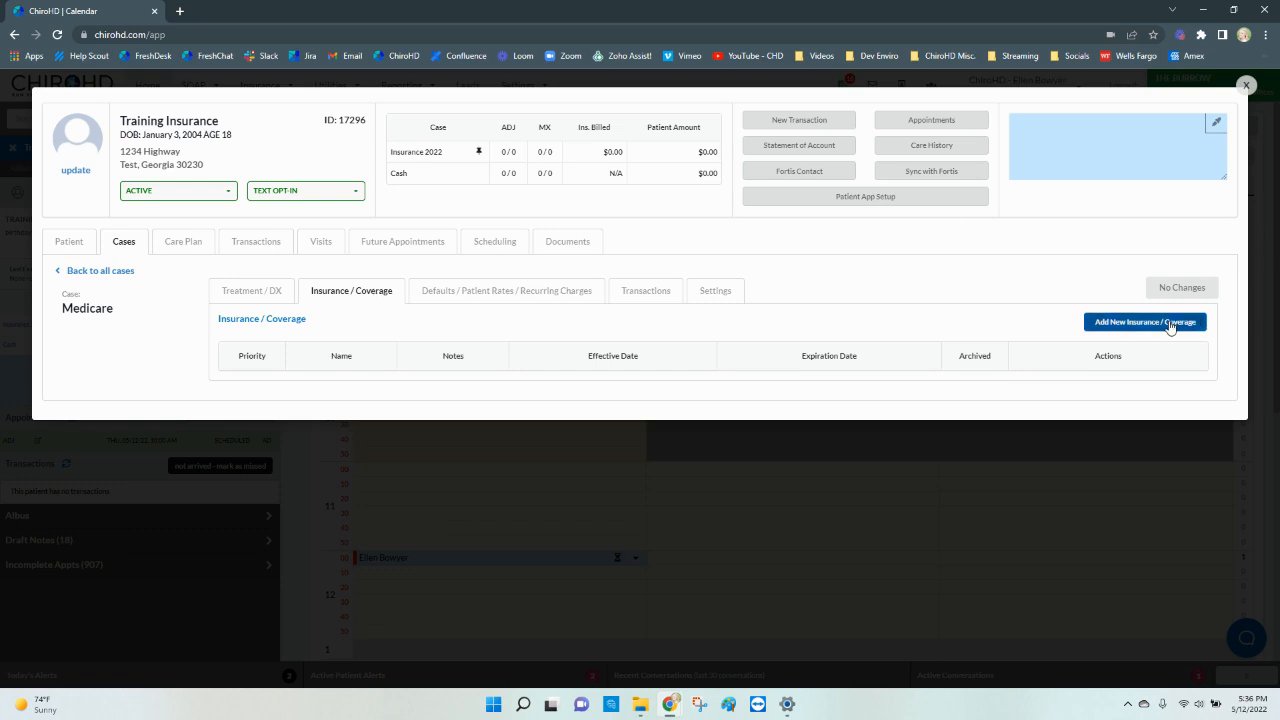
click(1172, 323)
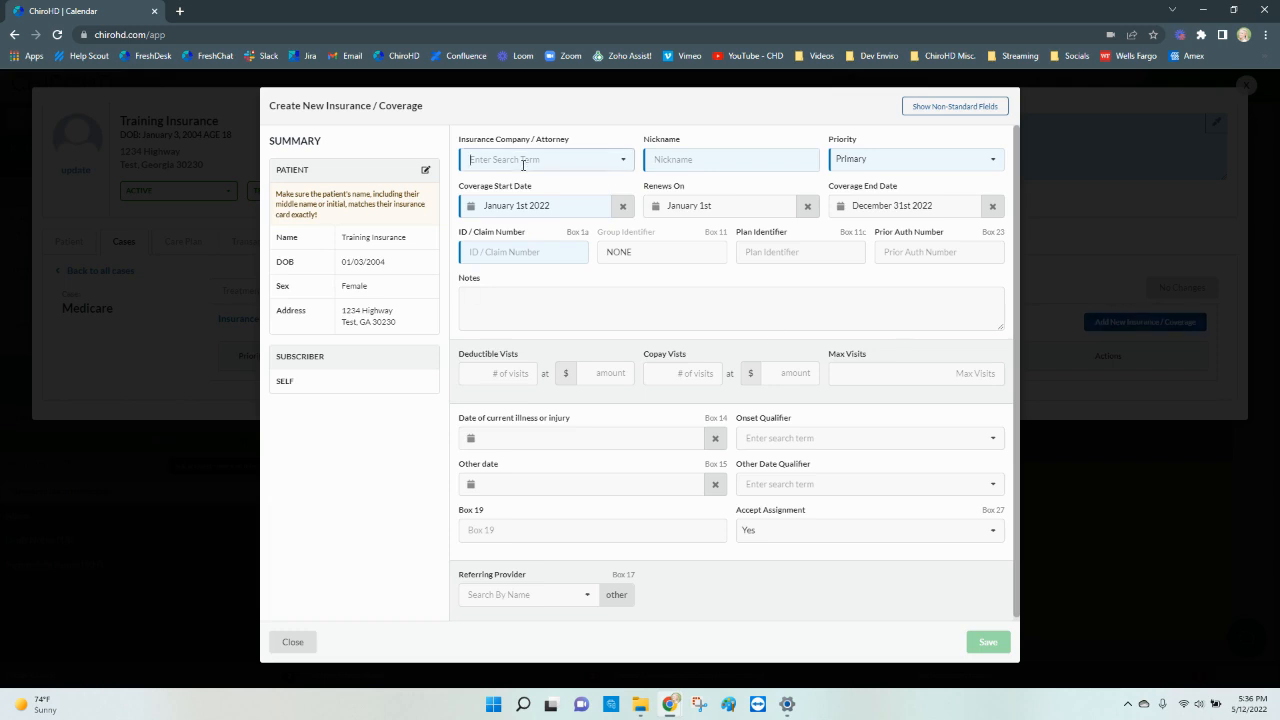
text(palm)
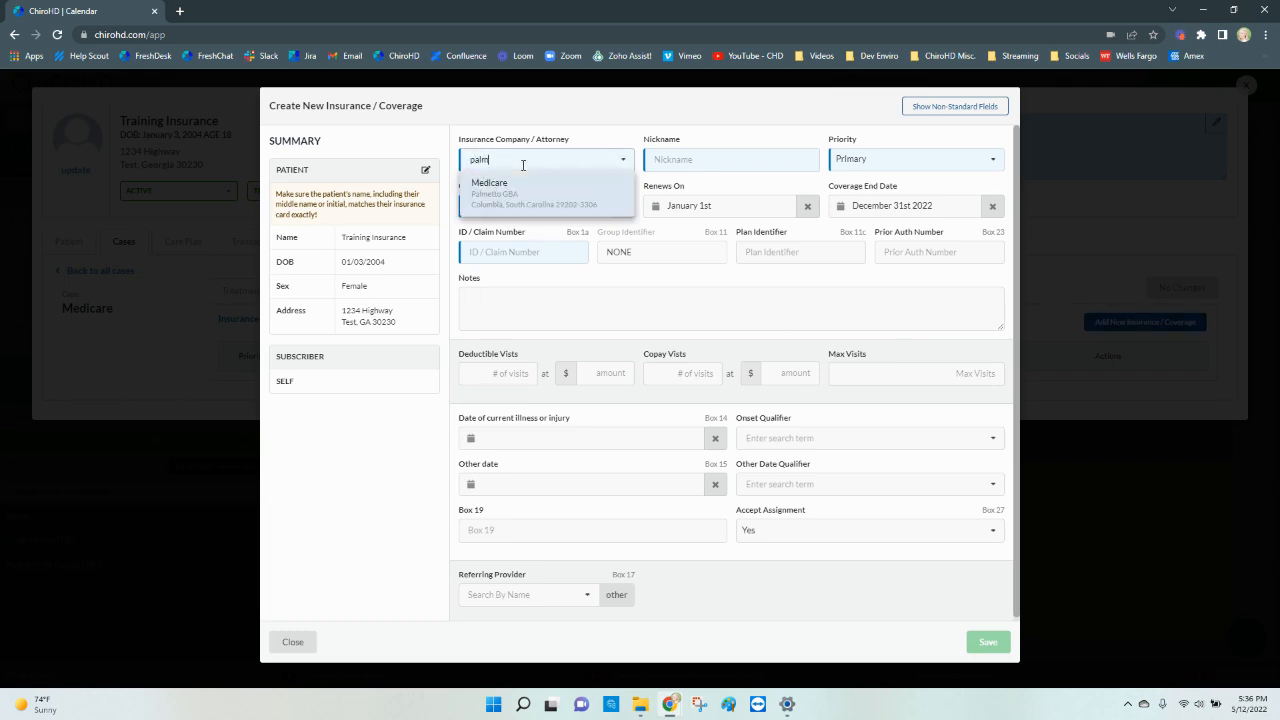
click(527, 189)
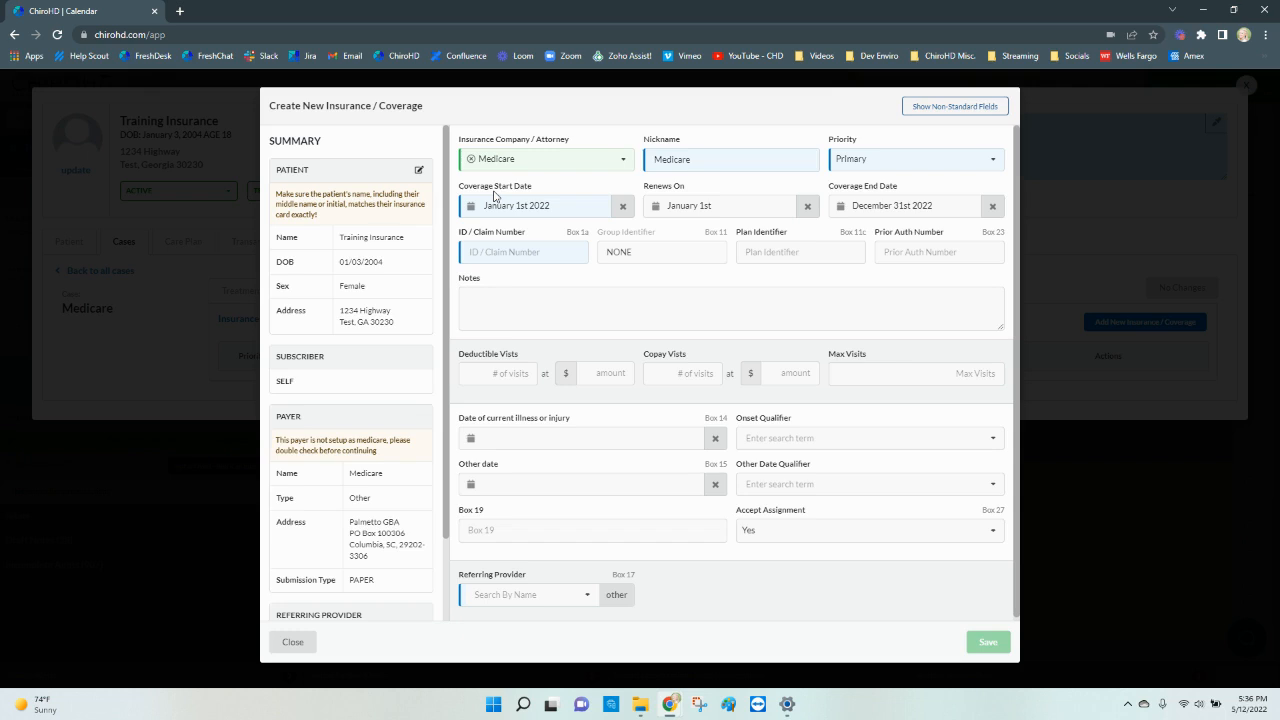
Enter the member's Medicare ID / claim number, leaving the Group Identifier as NONE.
click(503, 254)
text(JU)
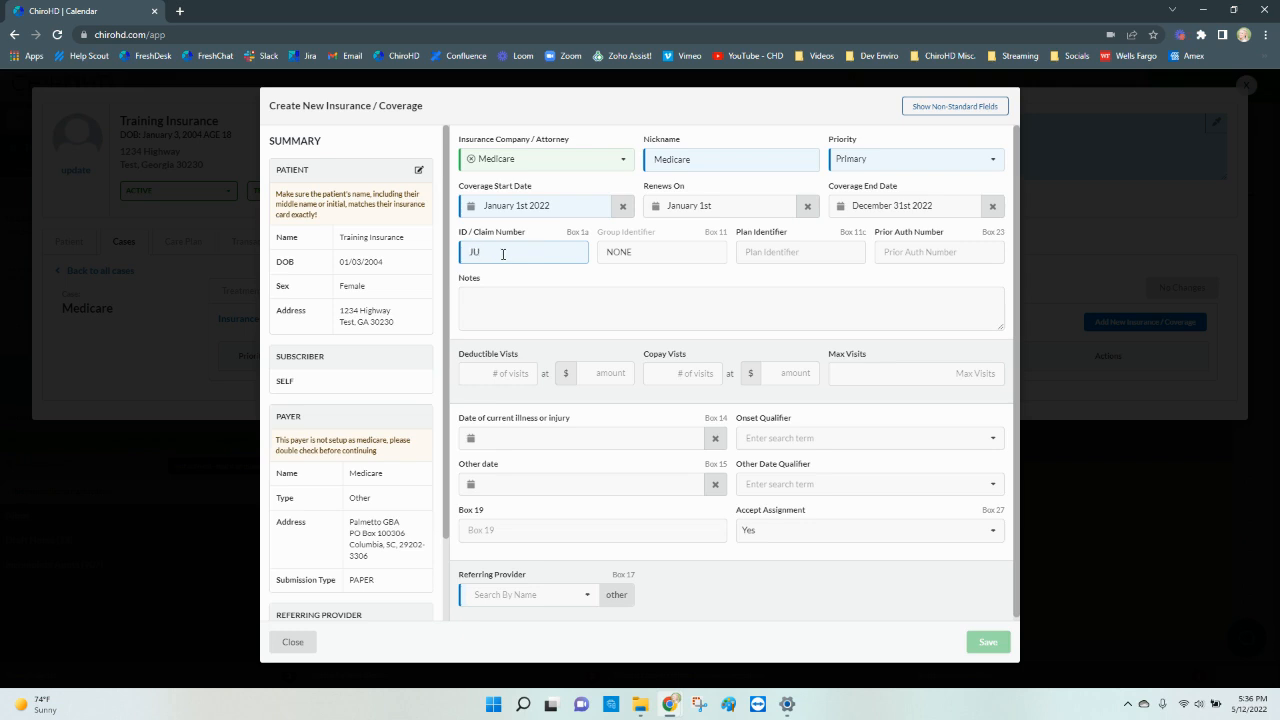
text(L12563)
click(701, 249)
double_click(668, 251)
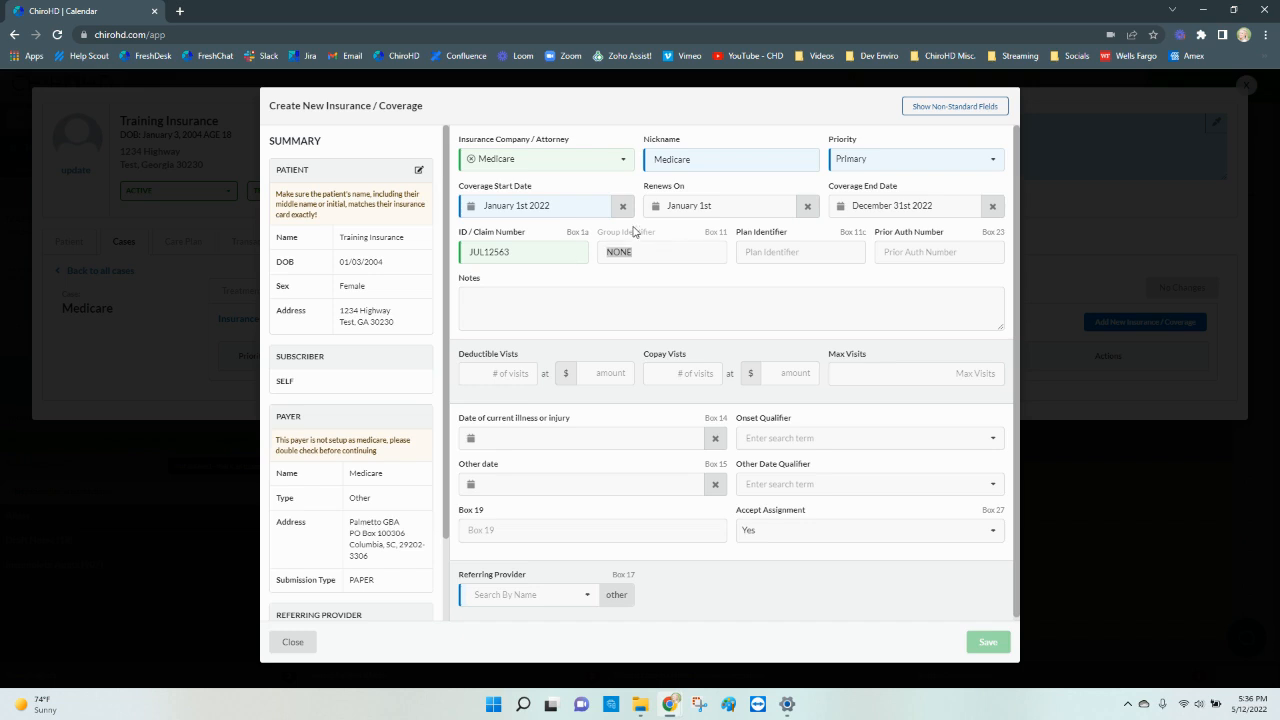
click(651, 252)
Set the onset qualifier to 431 Onset of Current Symptoms with illness date May 1, 2022.
click(946, 108)
click(946, 109)
click(755, 440)
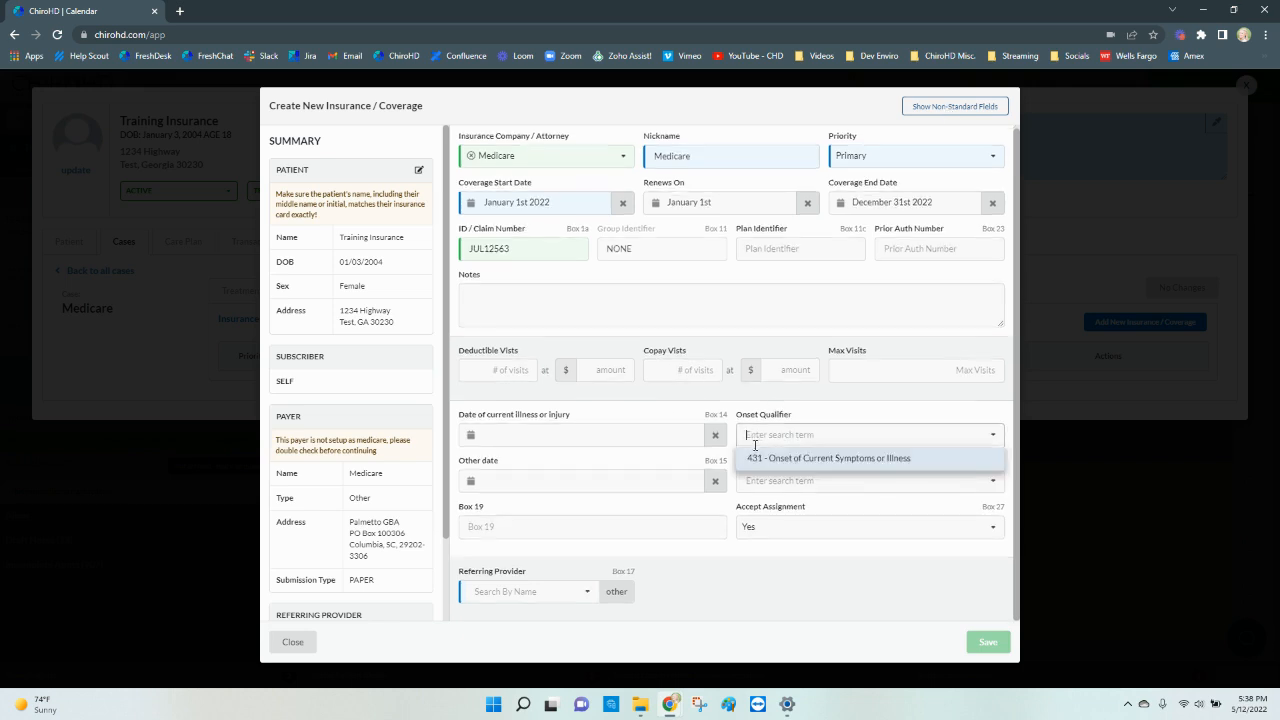
click(852, 468)
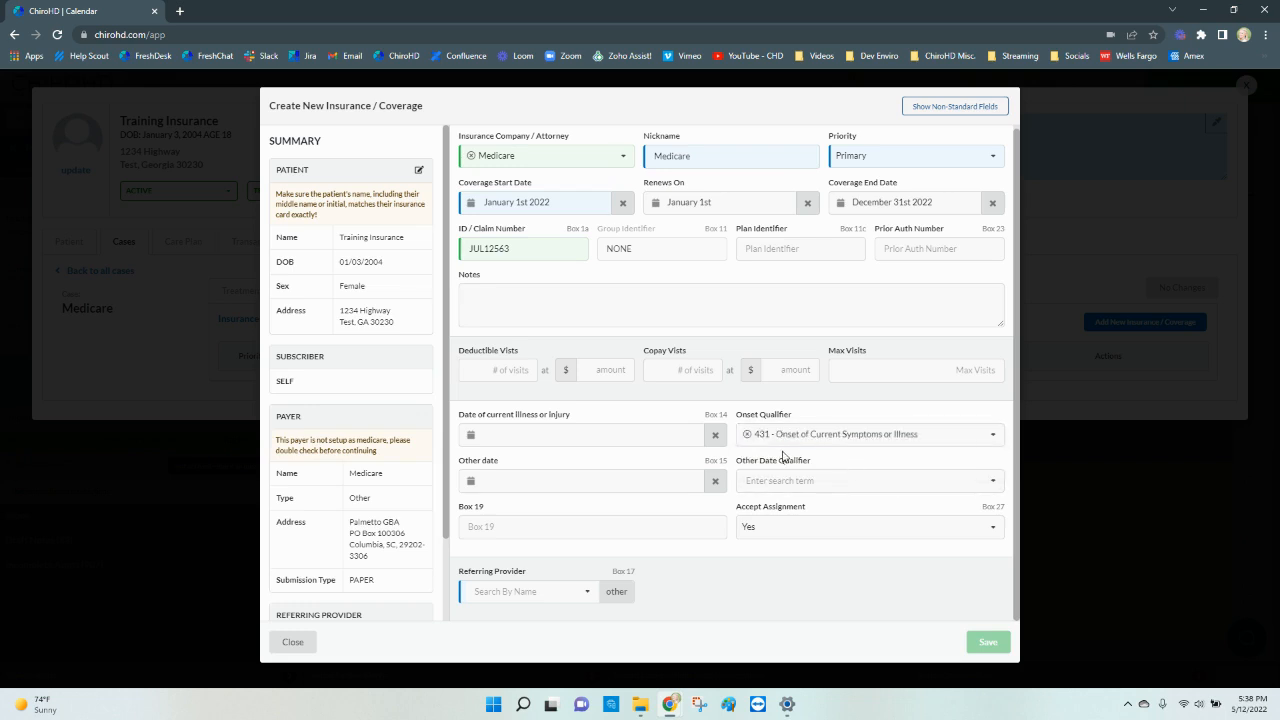
click(590, 438)
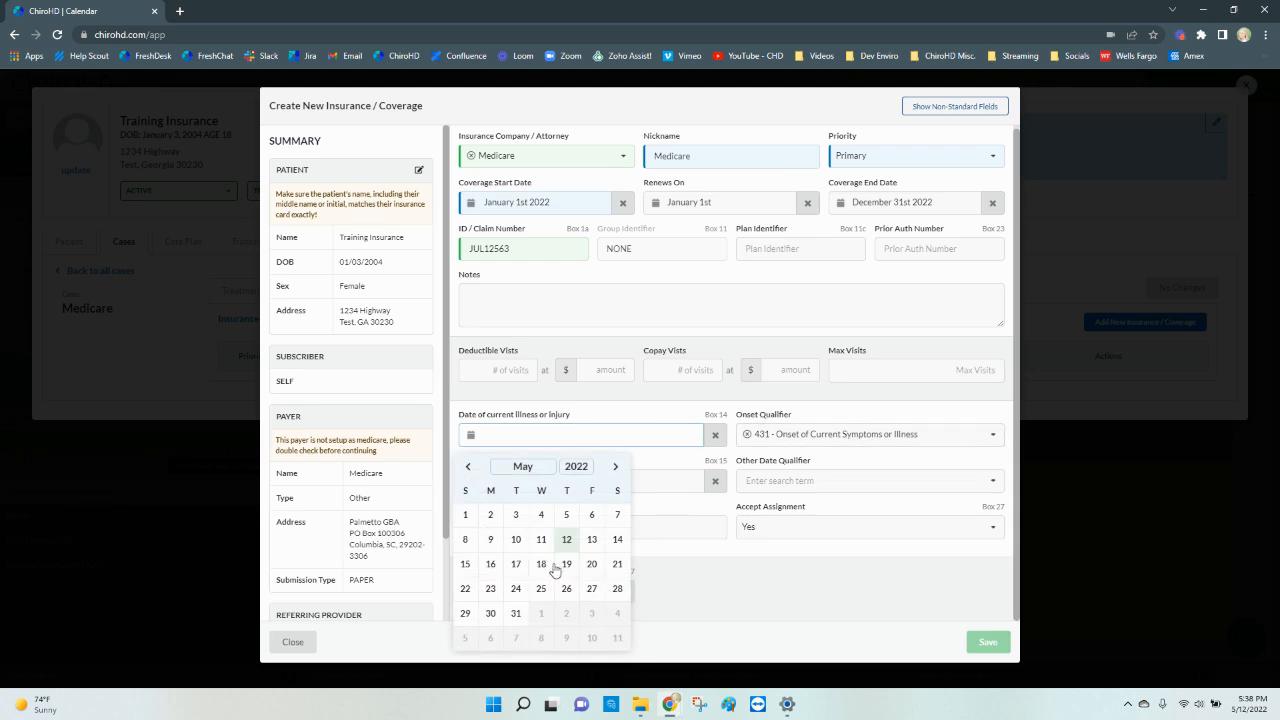
click(464, 519)
Set the other date qualifier to 454 - Initial Treatment Date with date May 9, 2022.
click(846, 479)
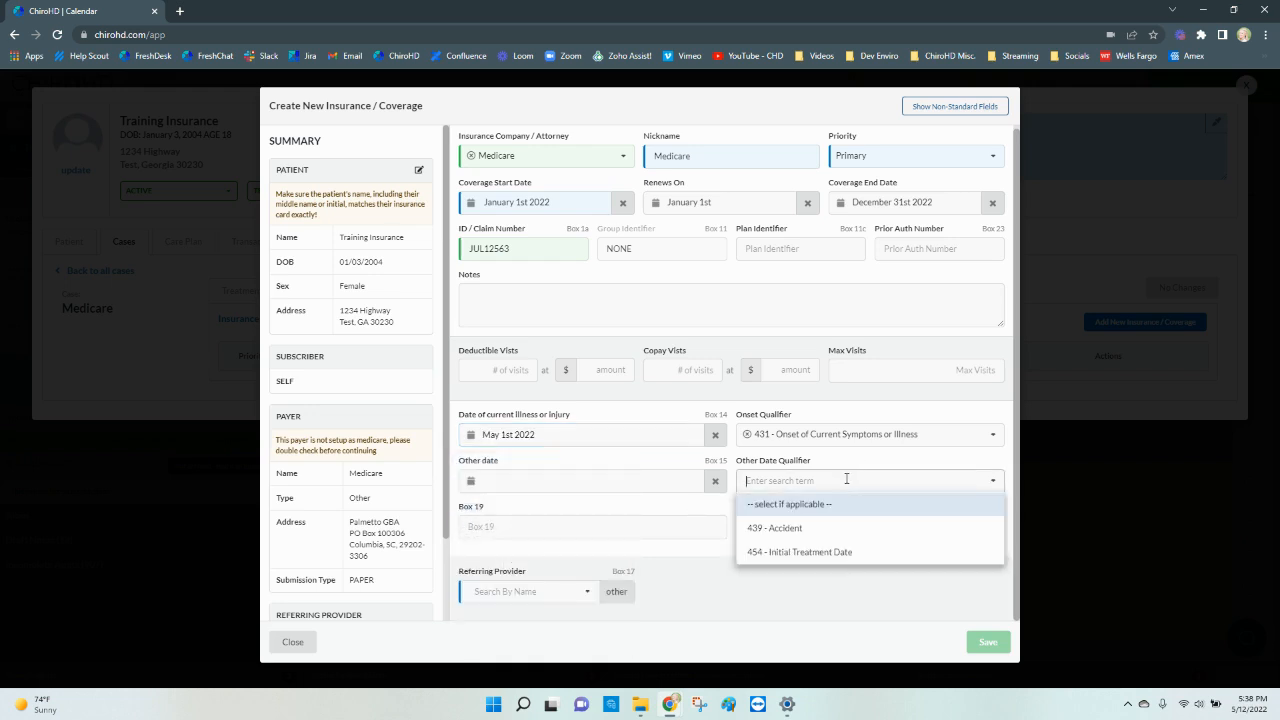
click(768, 556)
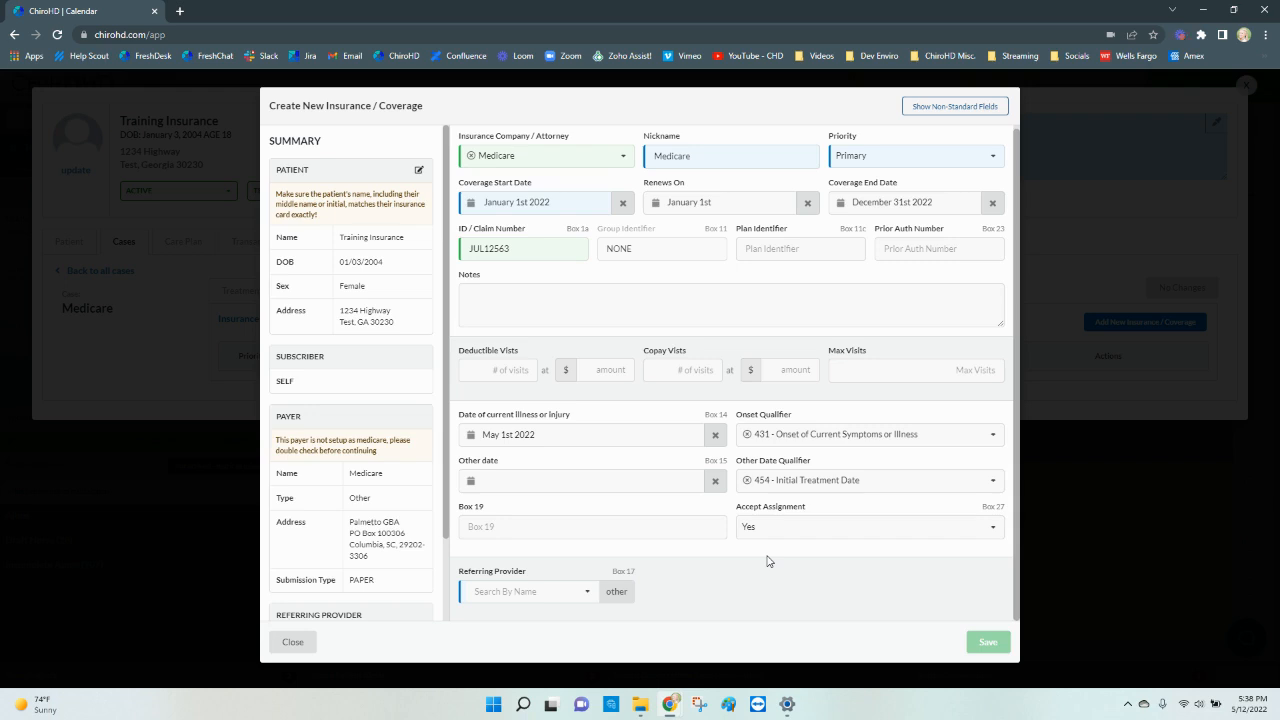
click(631, 489)
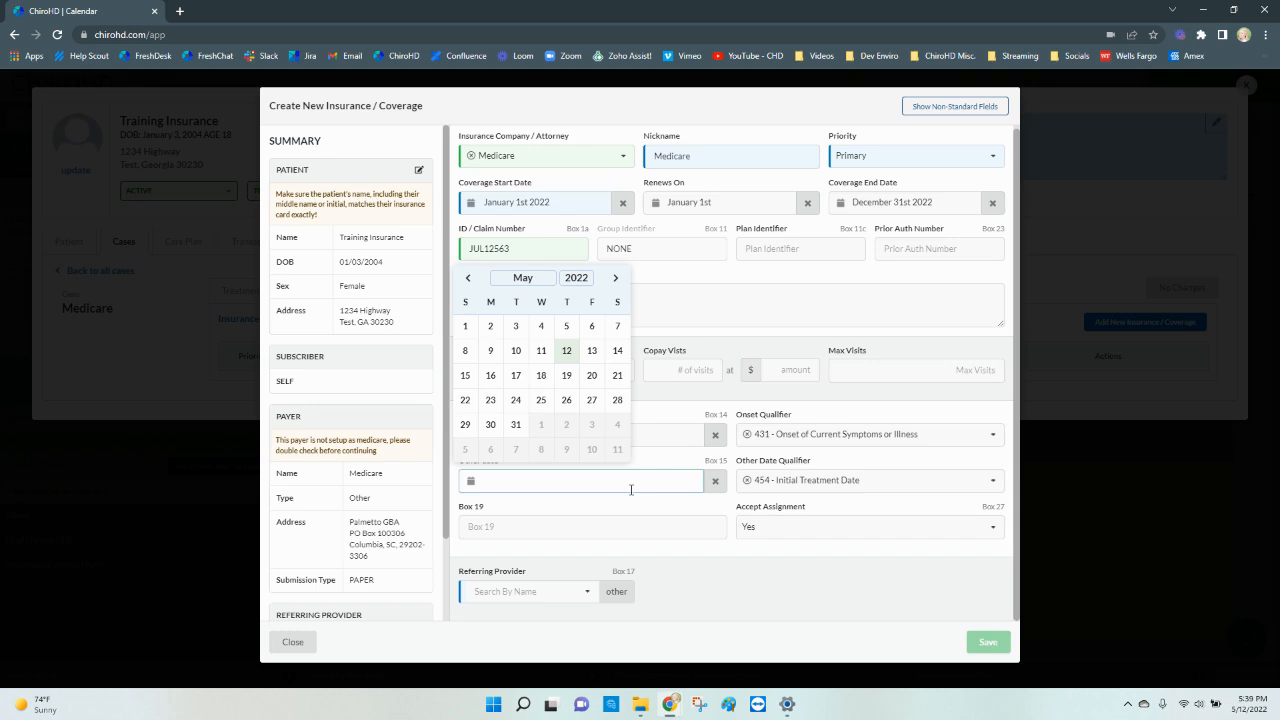
click(496, 353)
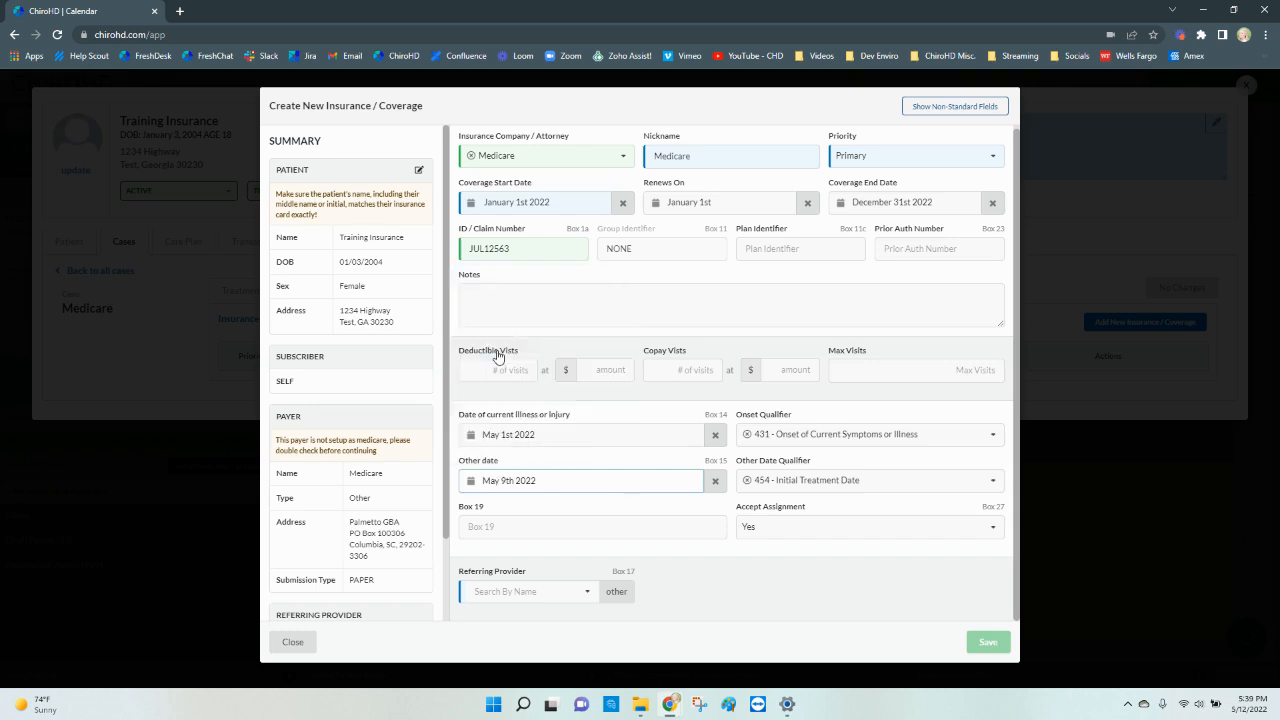
click(766, 576)
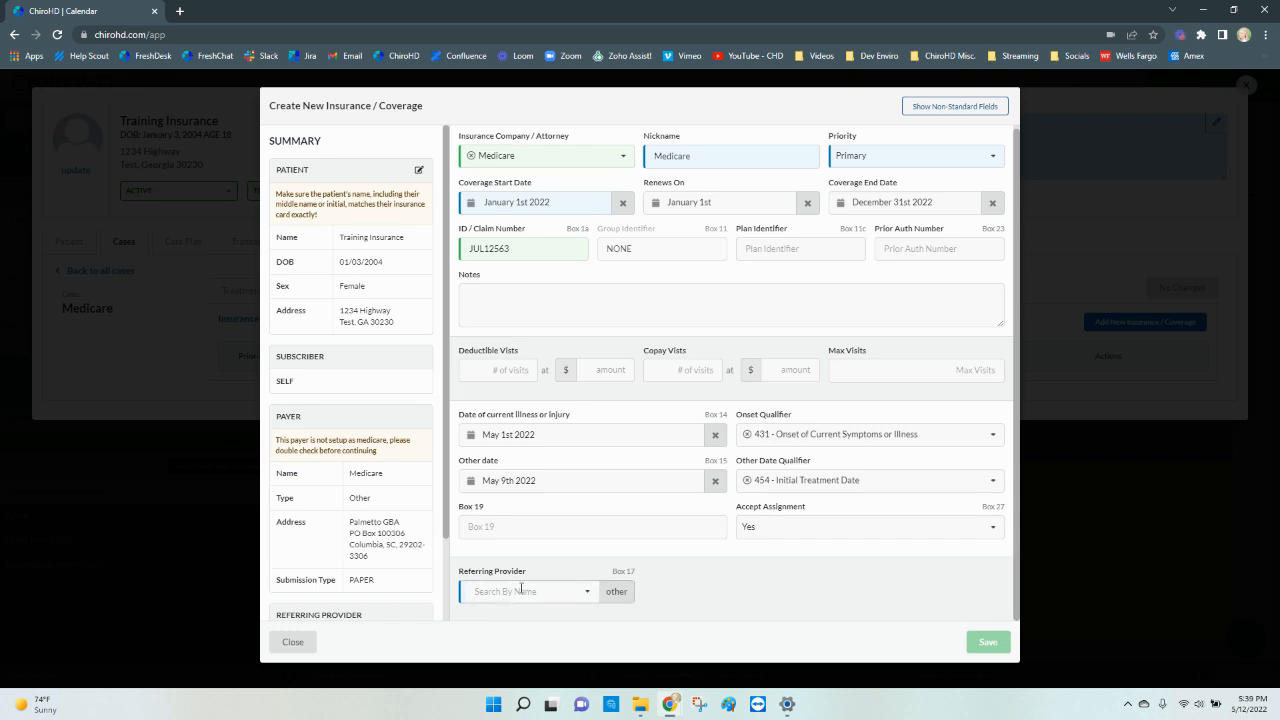
Choose the first referring provider and save the Medicare coverage as the primary insurance.
click(521, 590)
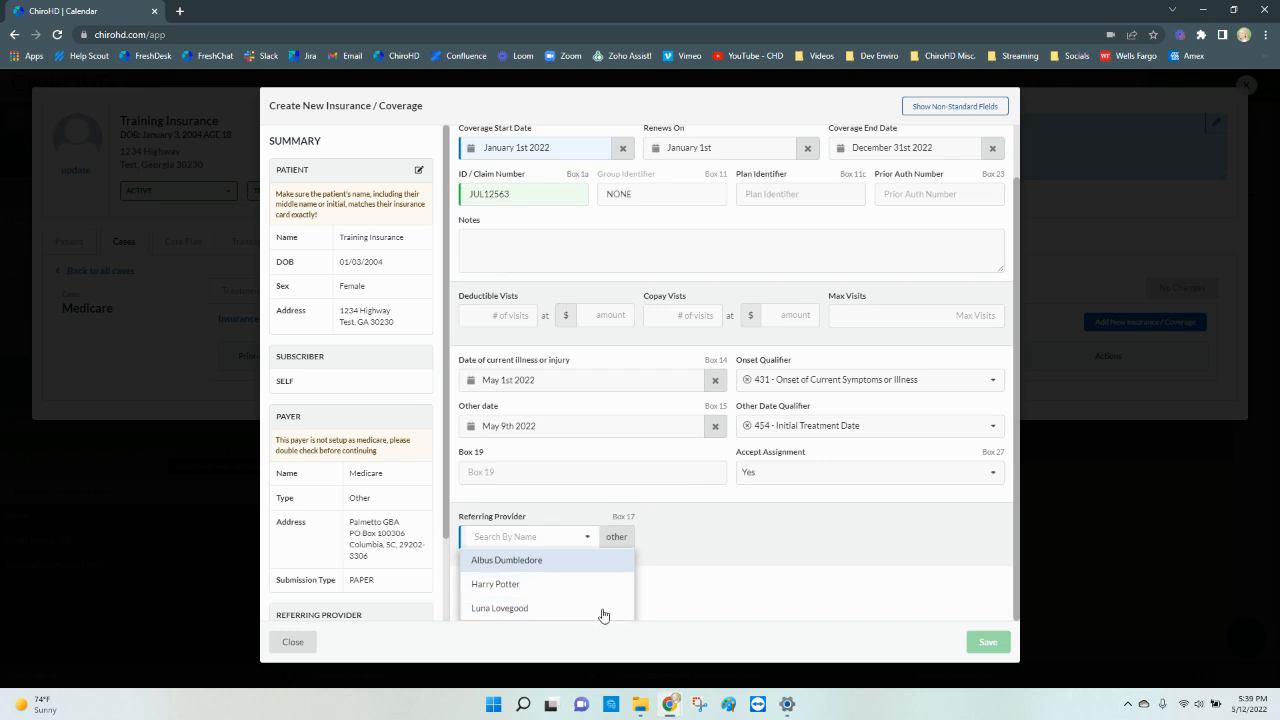
click(570, 561)
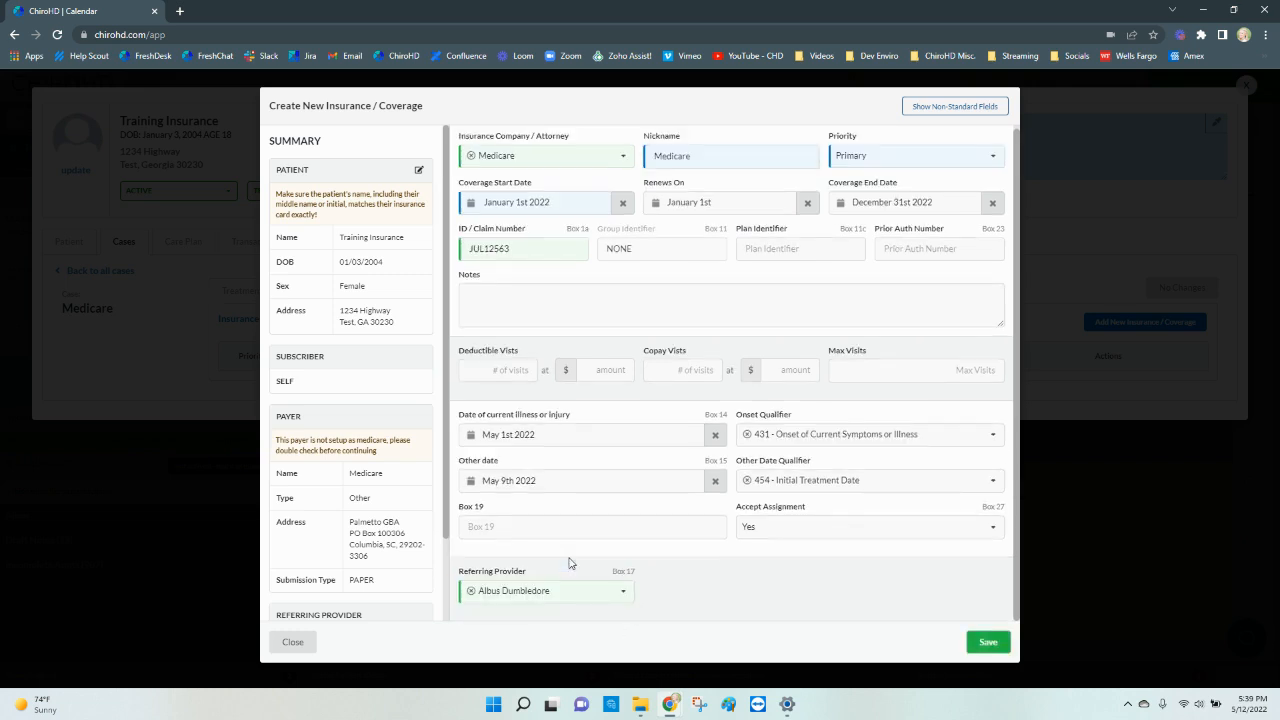
click(1000, 641)
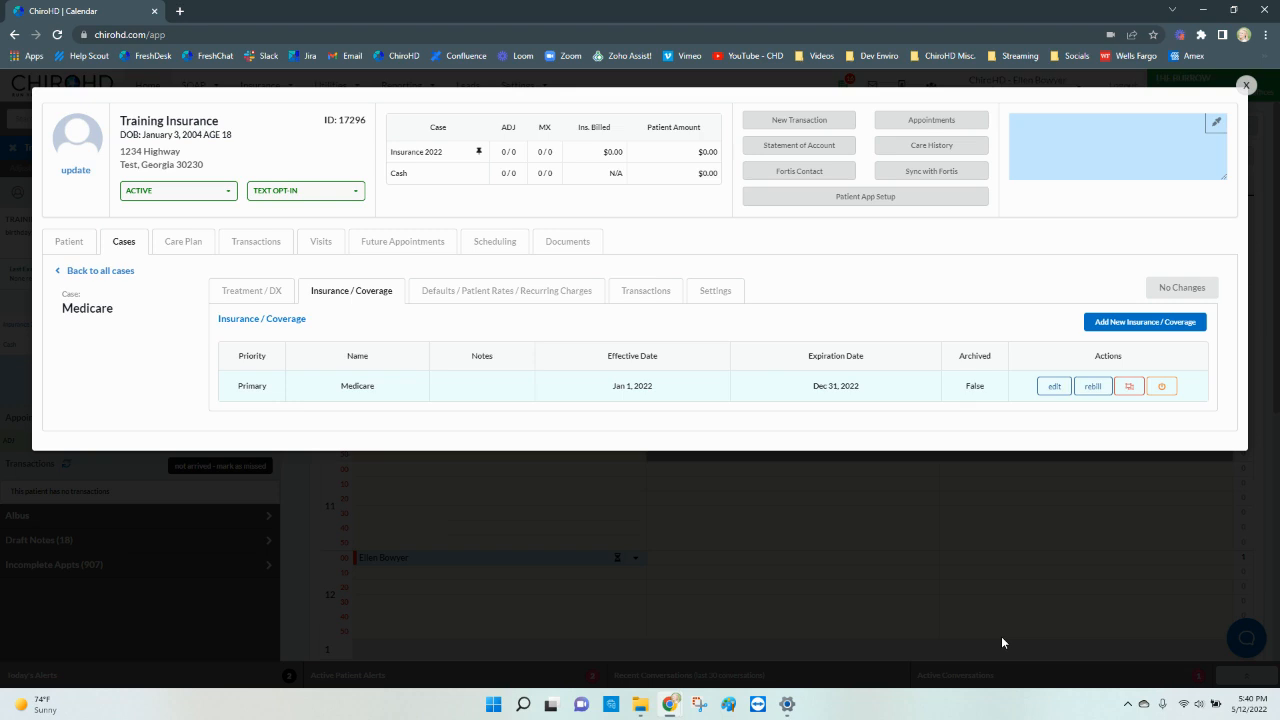
Add a new coverage with Aetna as insurer and Secondary priority.
click(1145, 323)
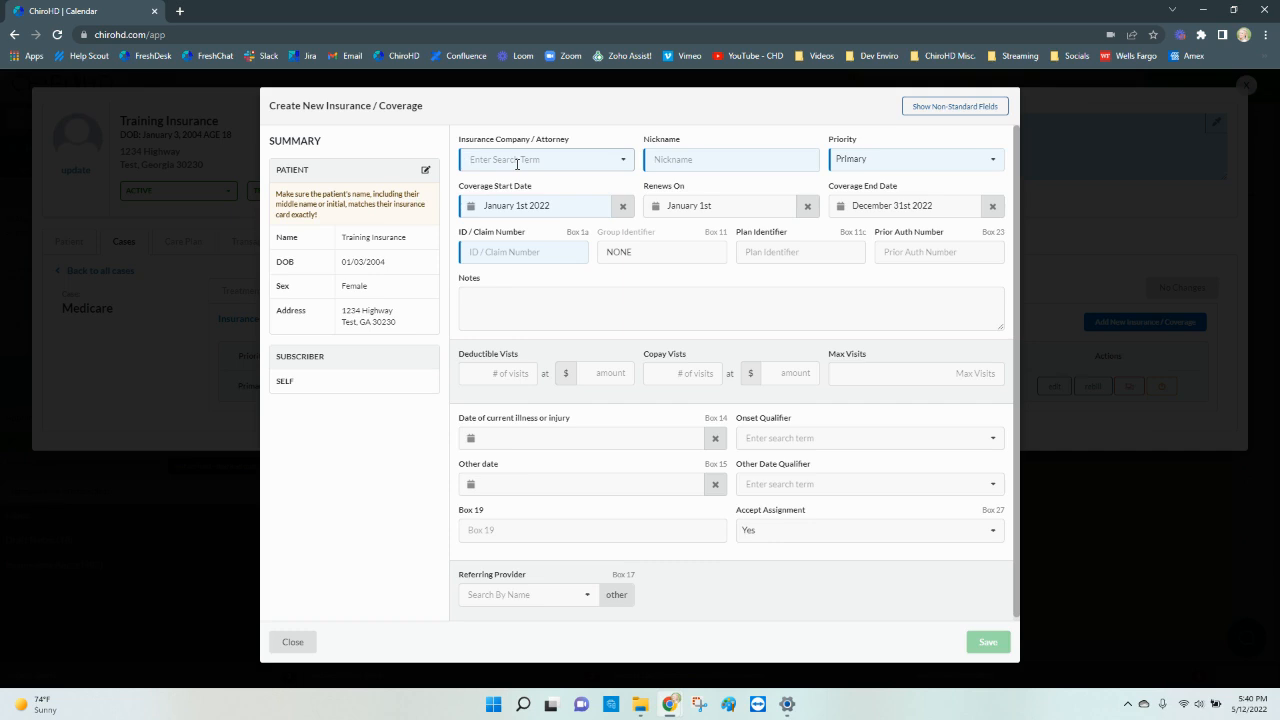
text(ae)
text(e)
text(tn)
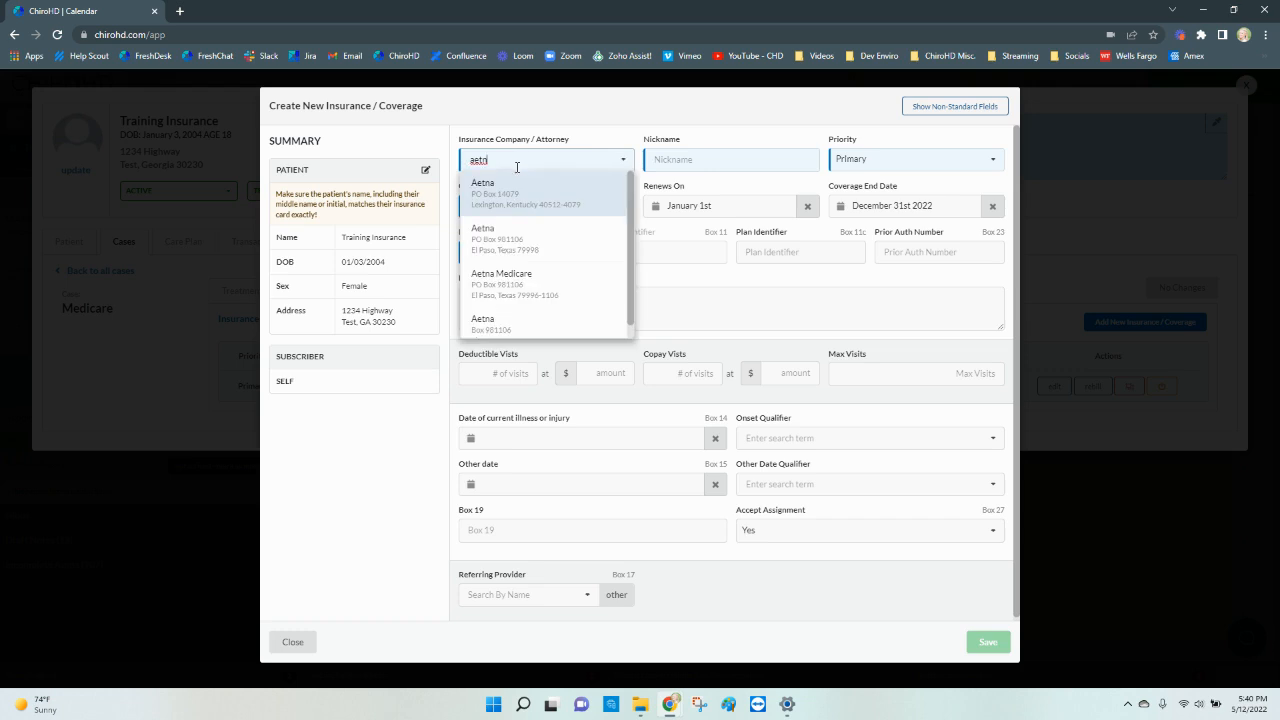
click(520, 190)
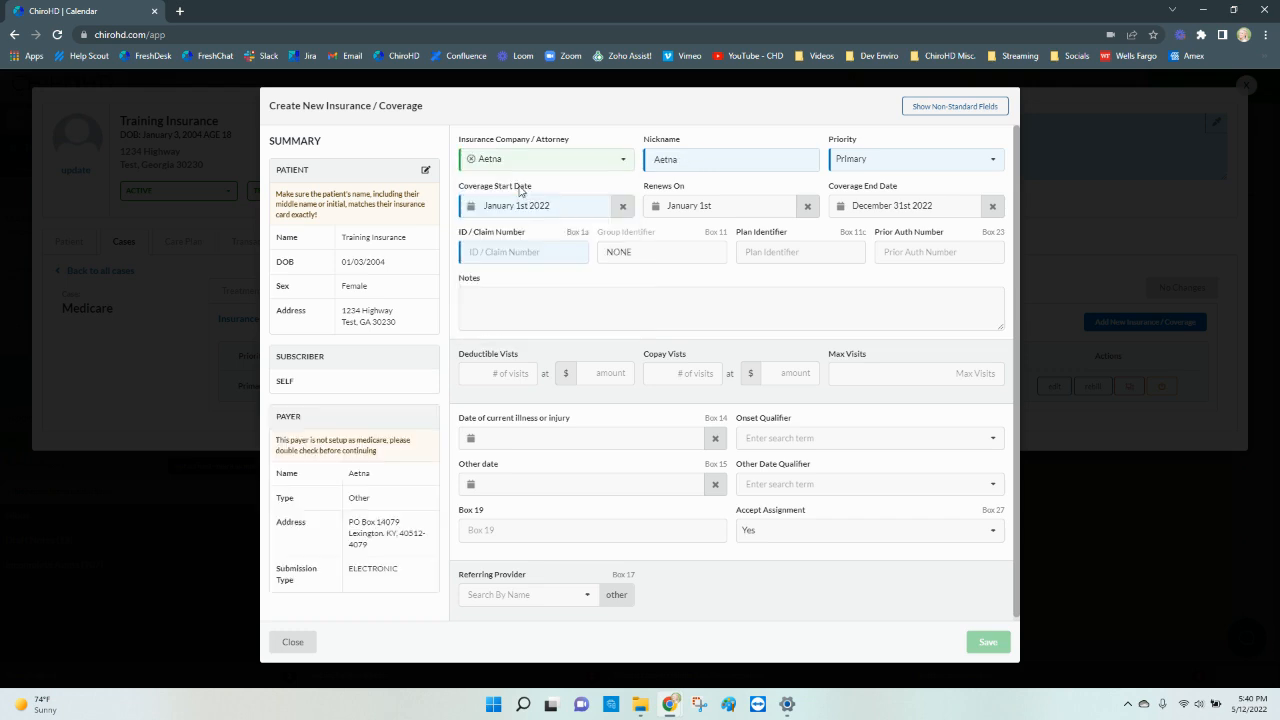
click(879, 158)
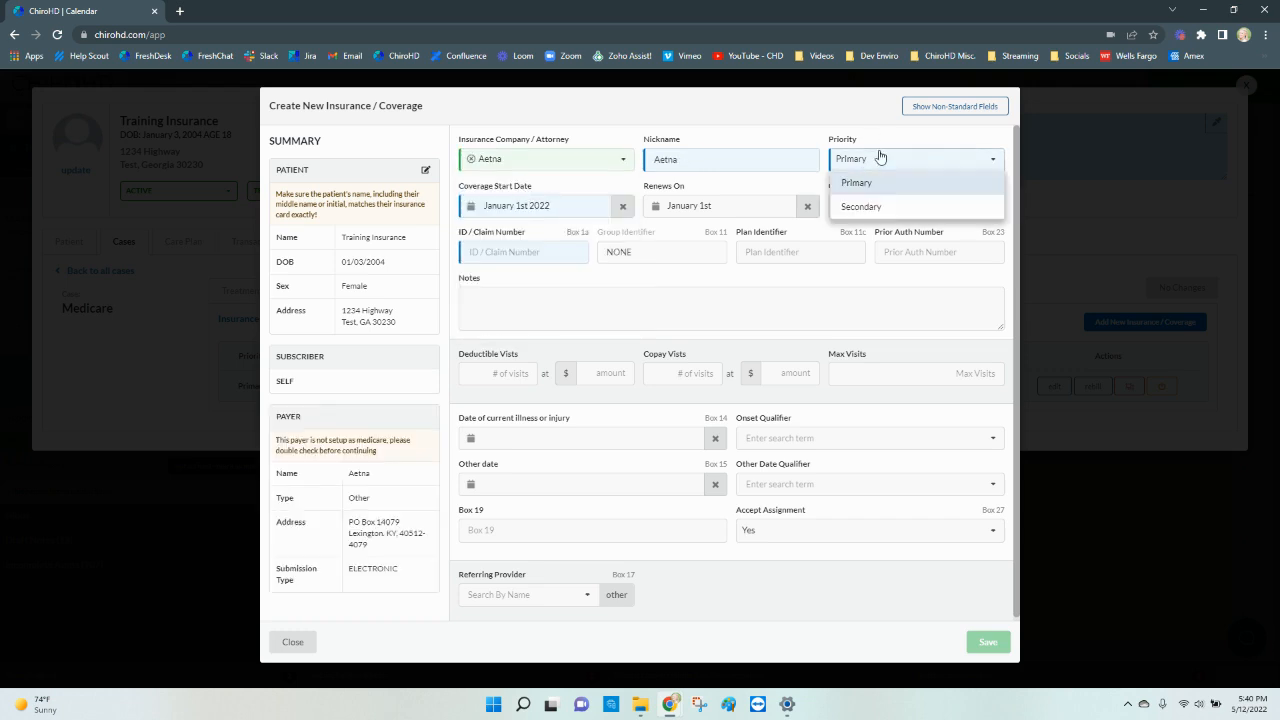
click(874, 208)
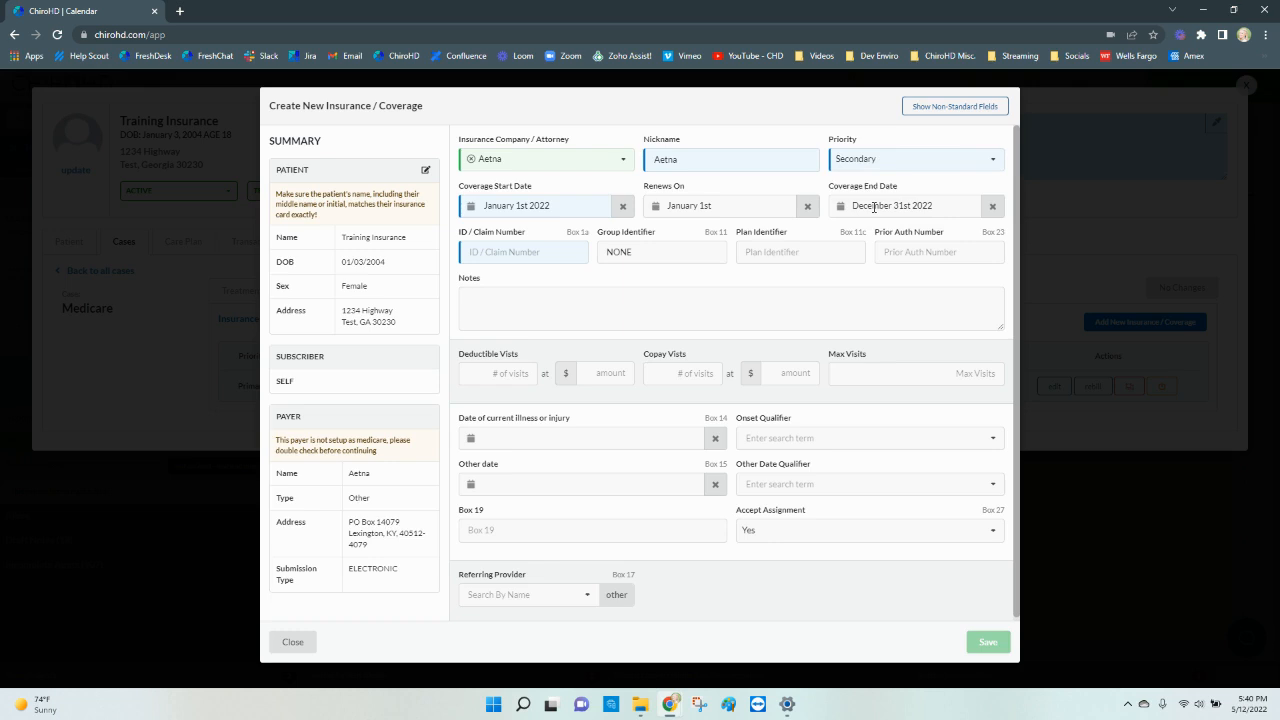
click(526, 254)
Enter the Aetna member's ID / claim number and replace NONE with the plan's group number.
text(HJU4526)
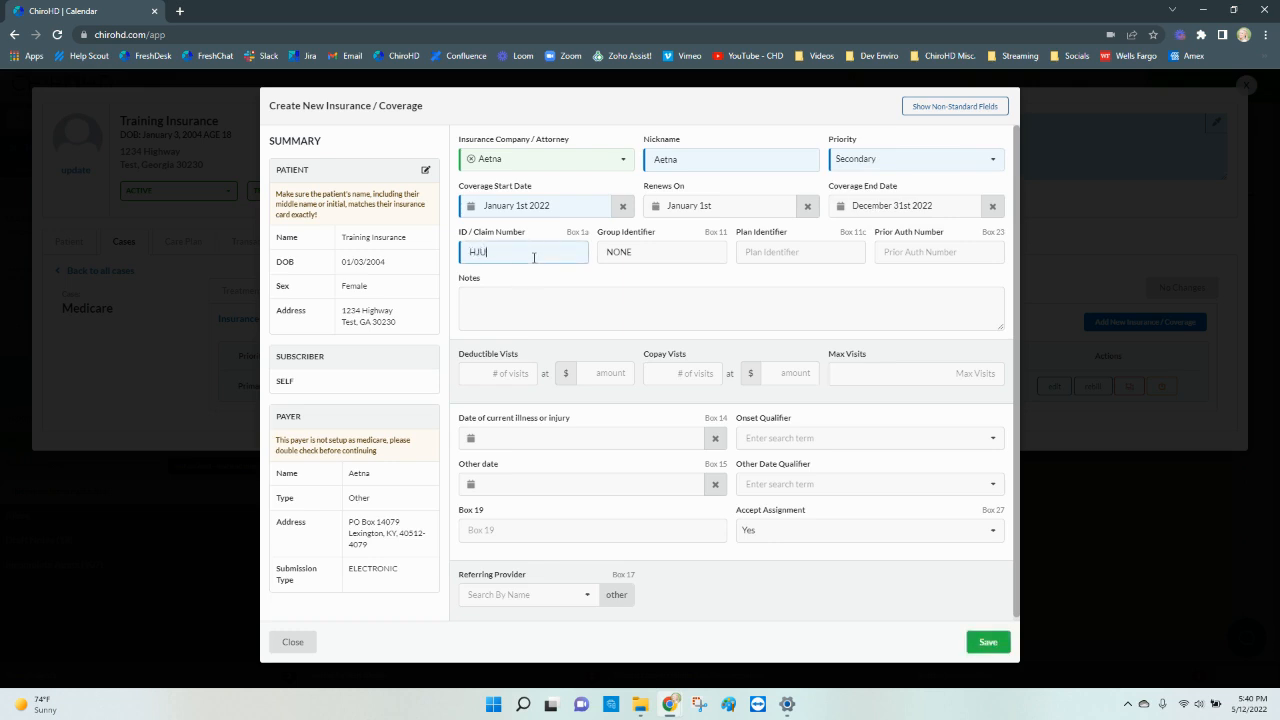
click(651, 260)
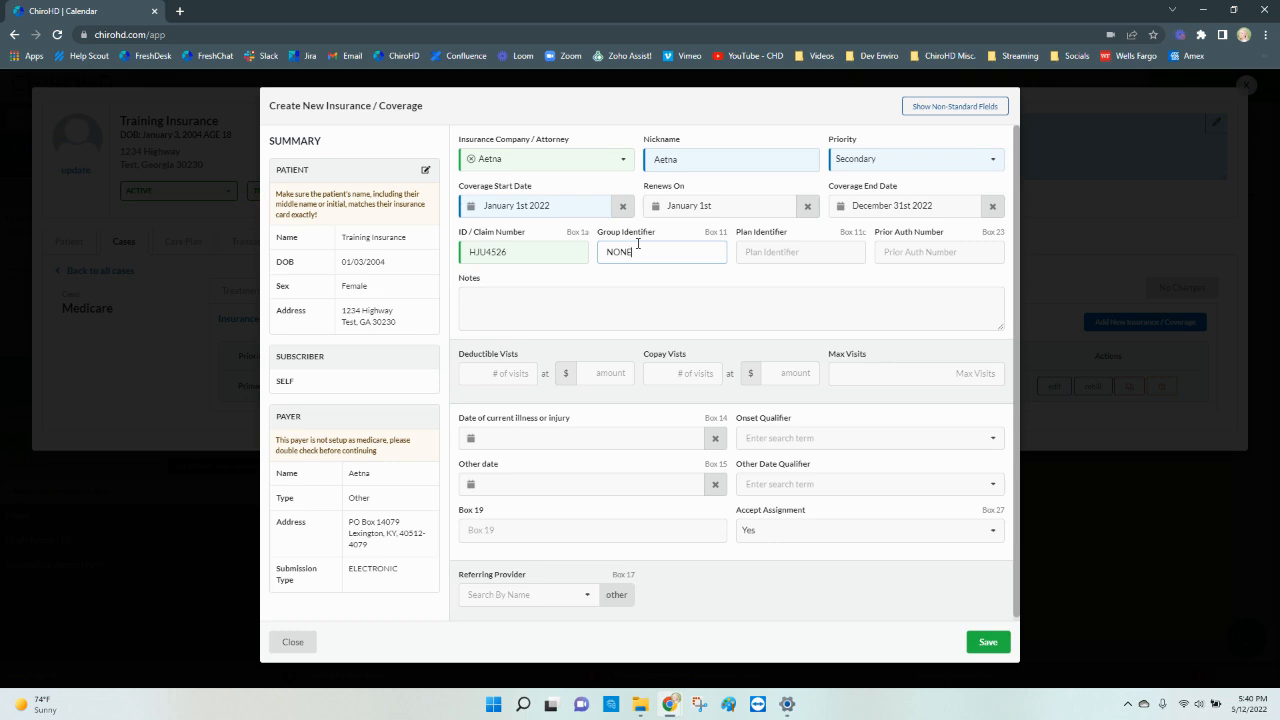
key(BackSpace)
key(BackSpace)
key(BackSpace)
key(BackSpace)
text(IK5526)
Set the date of current illness to May 1 with onset qualifier 431.
click(632, 438)
click(466, 519)
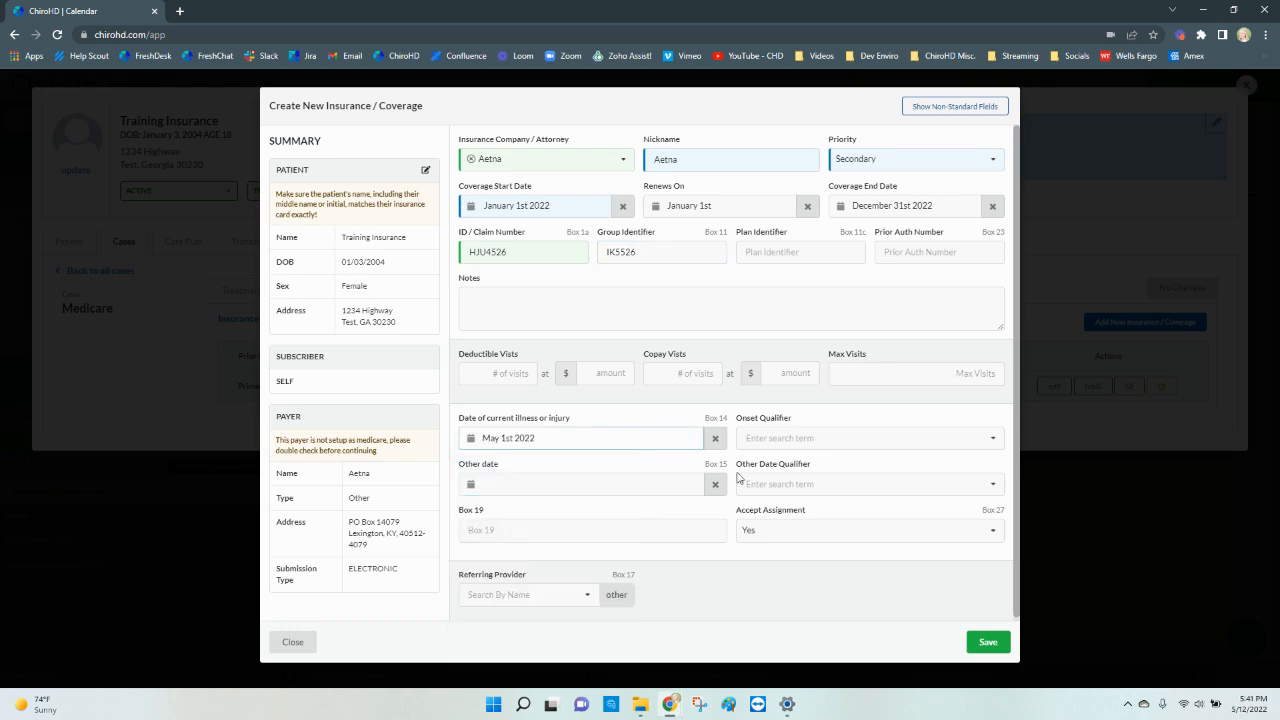
click(815, 445)
click(815, 472)
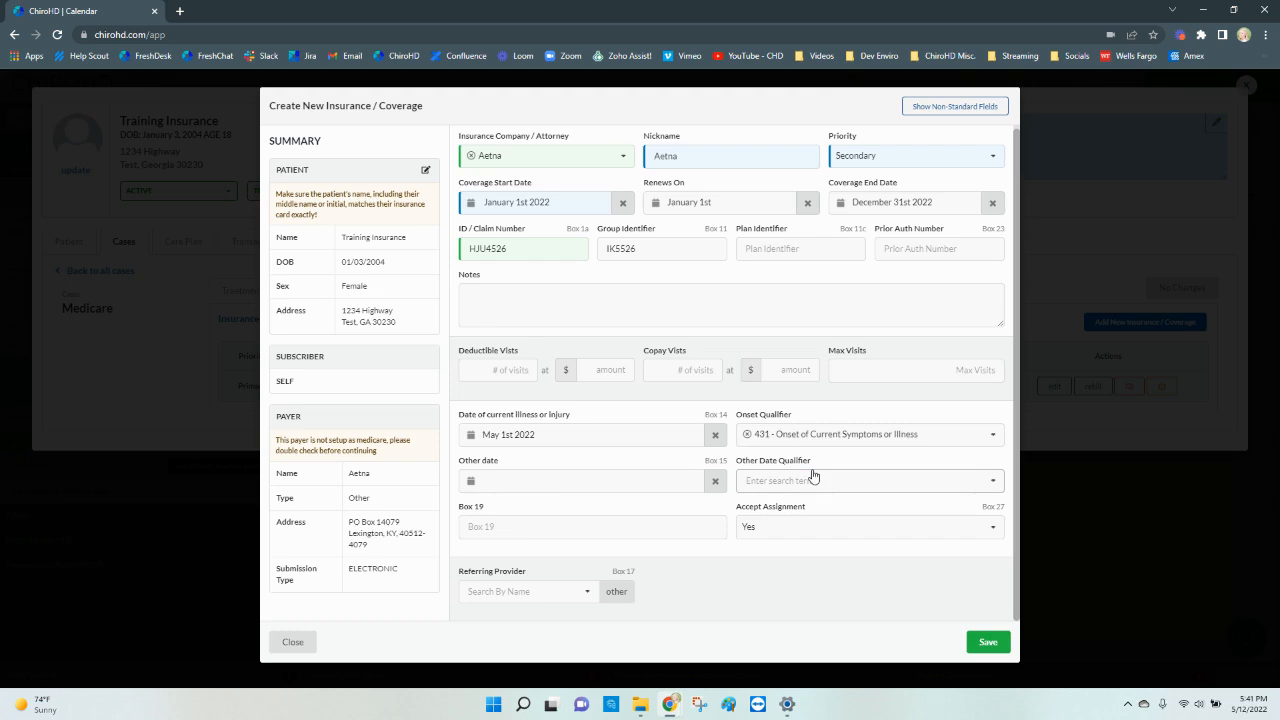
Set the other date to May 9 with qualifier 454 and save the Aetna coverage.
click(565, 481)
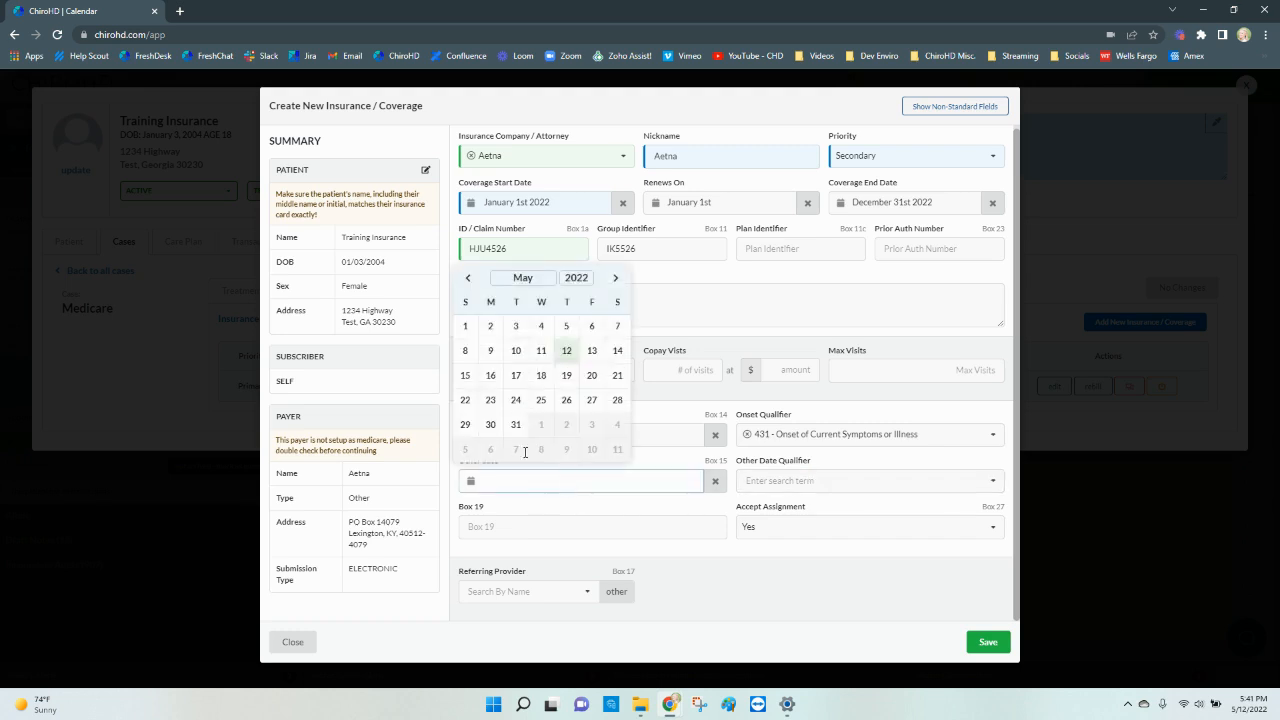
click(491, 355)
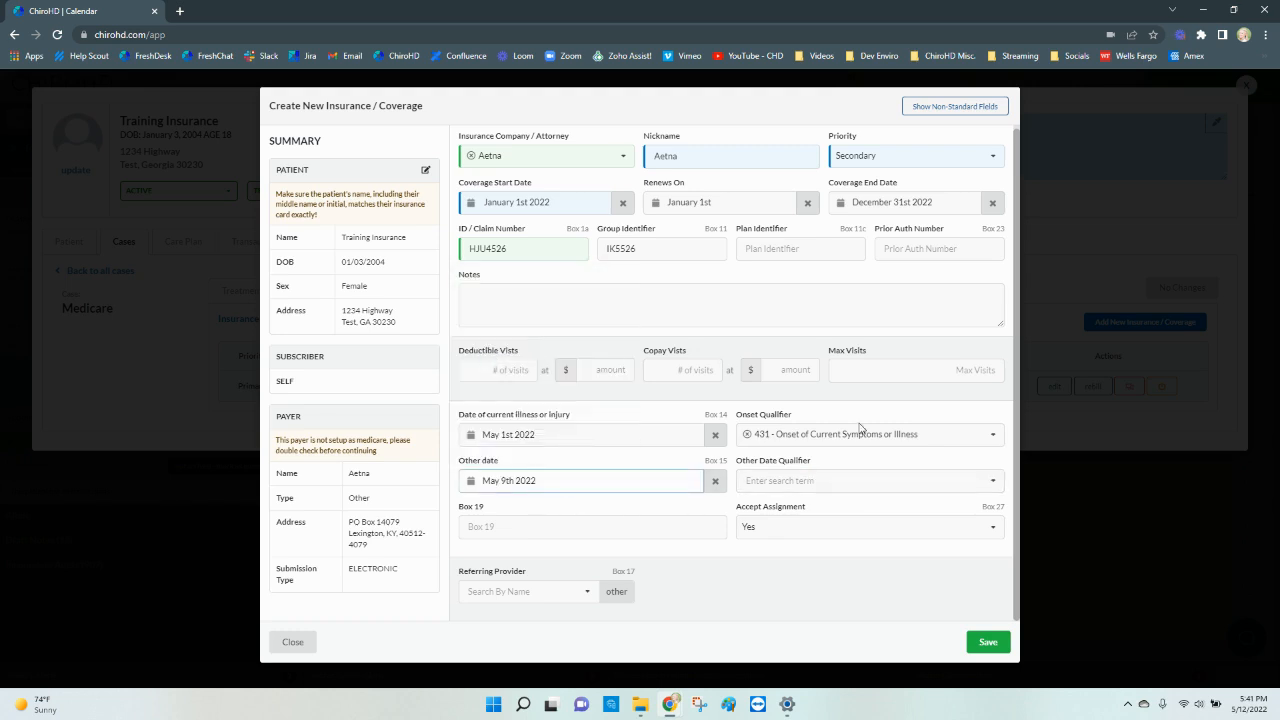
click(830, 479)
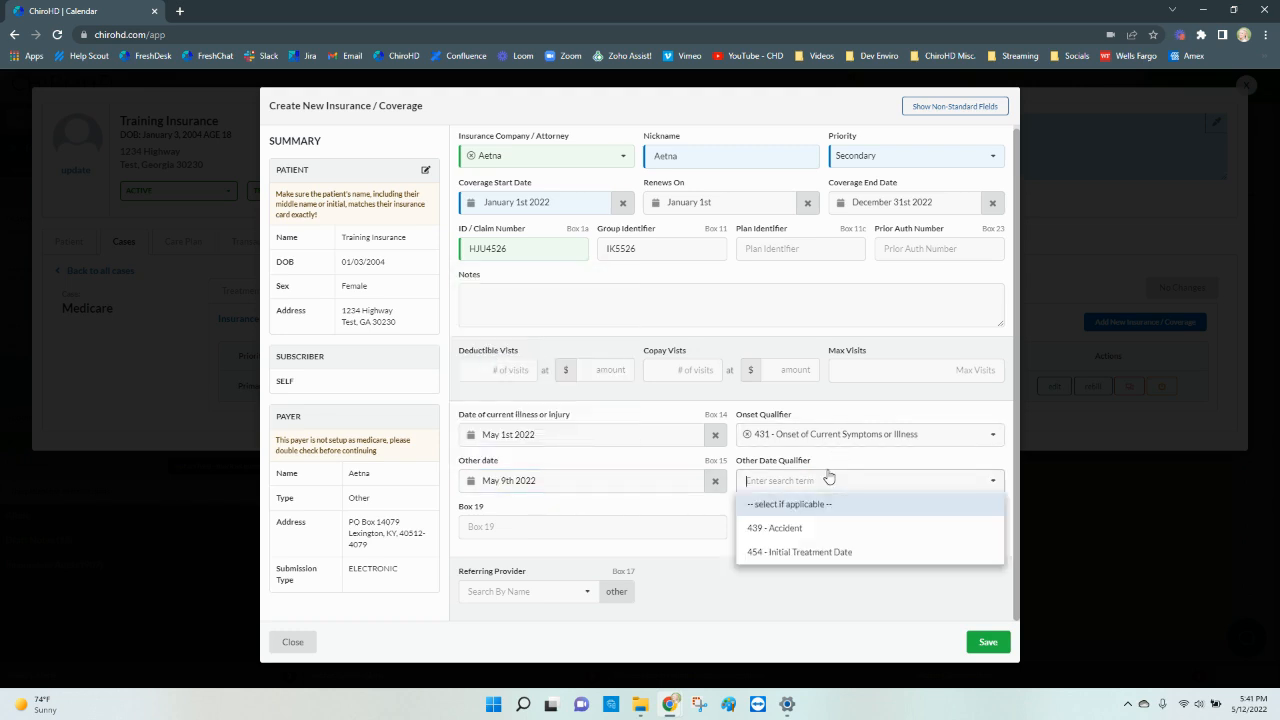
click(826, 551)
click(982, 643)
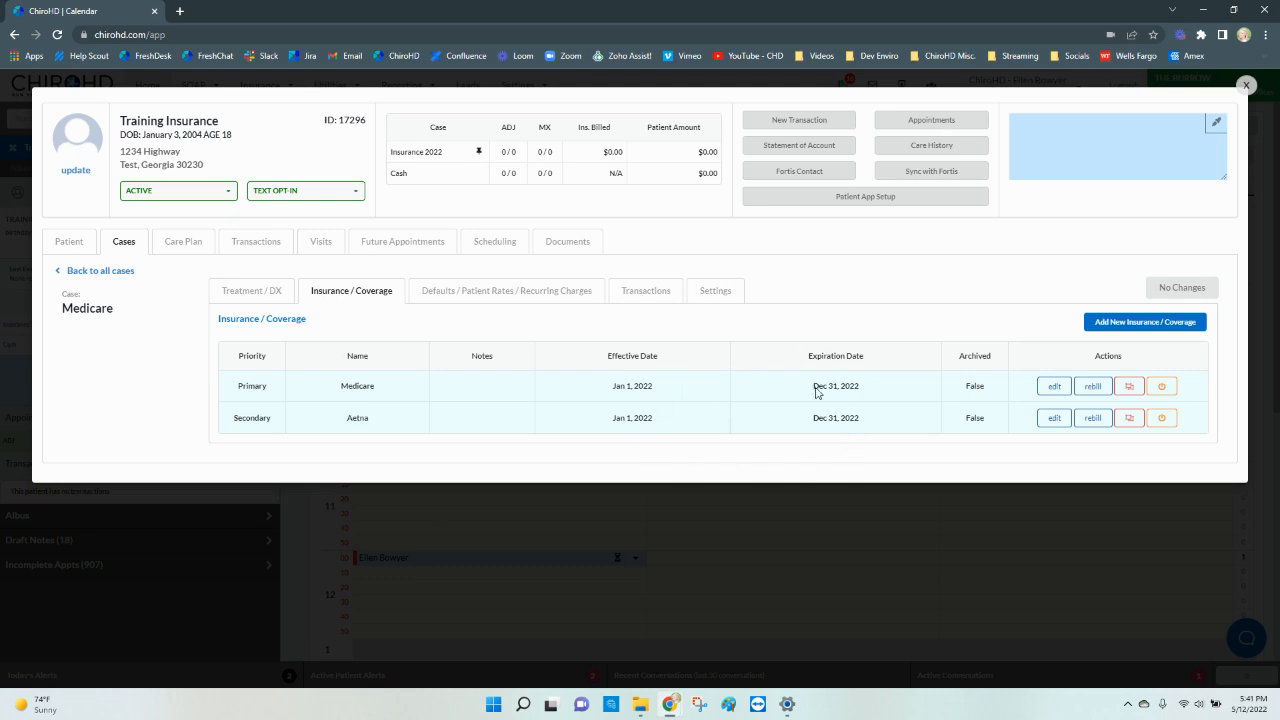
Add Adj - Medicare (98941 AT, 75.00) as the case's default charge and save it.
click(555, 292)
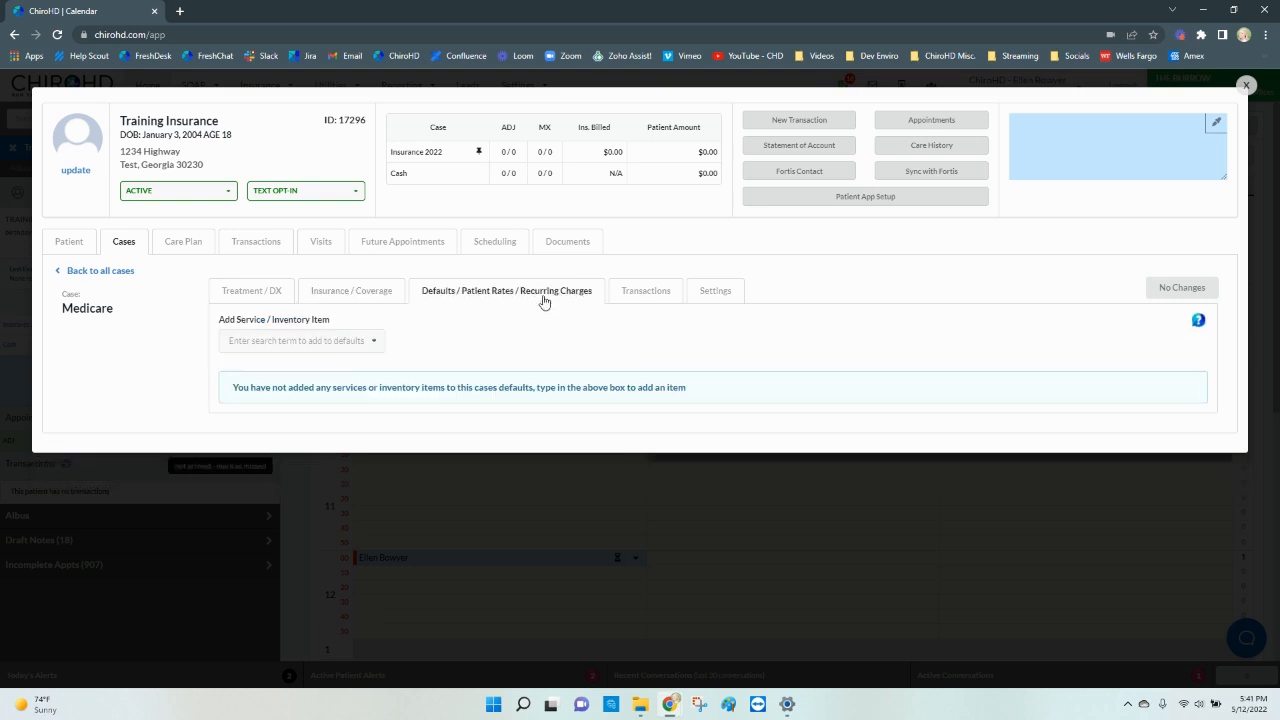
click(301, 335)
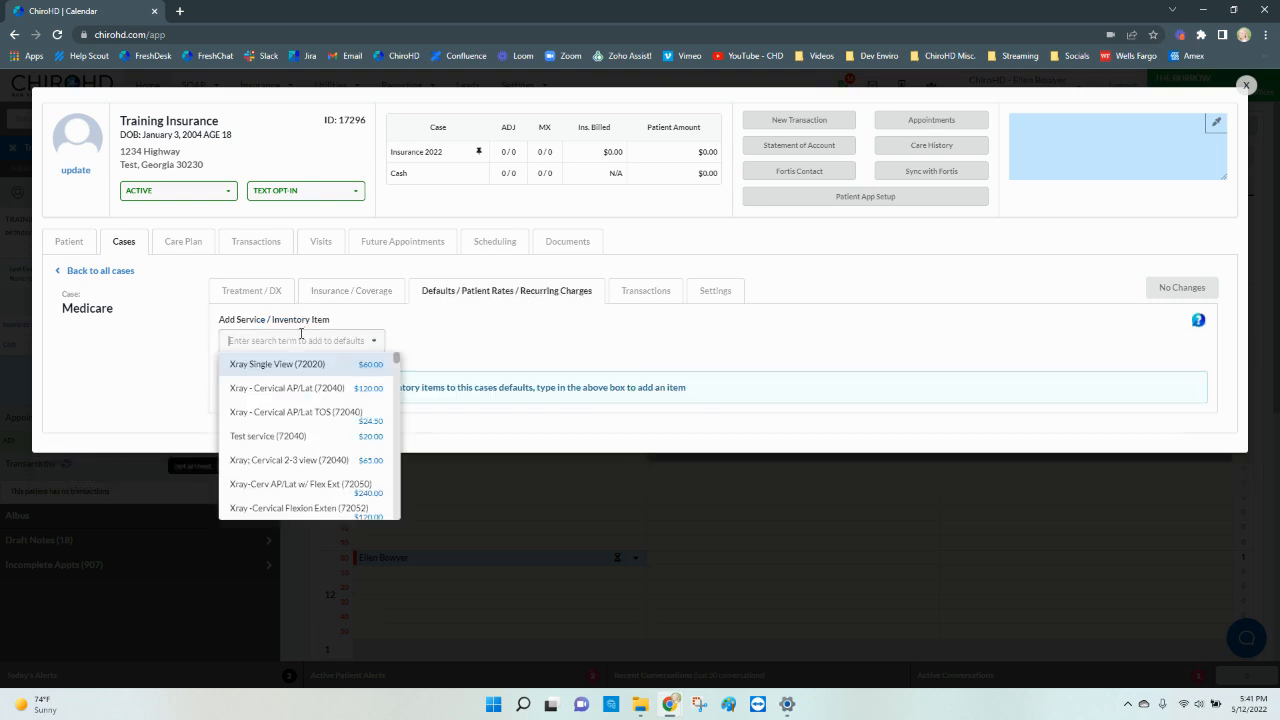
text(medi)
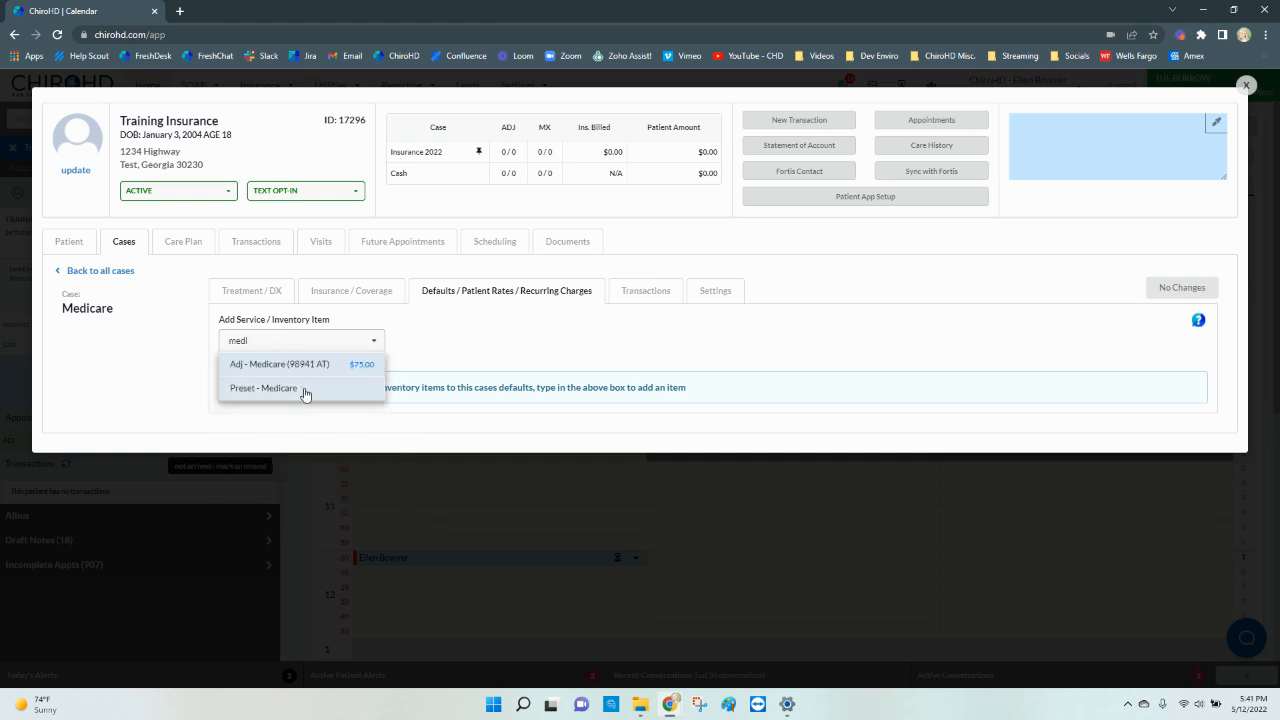
click(297, 365)
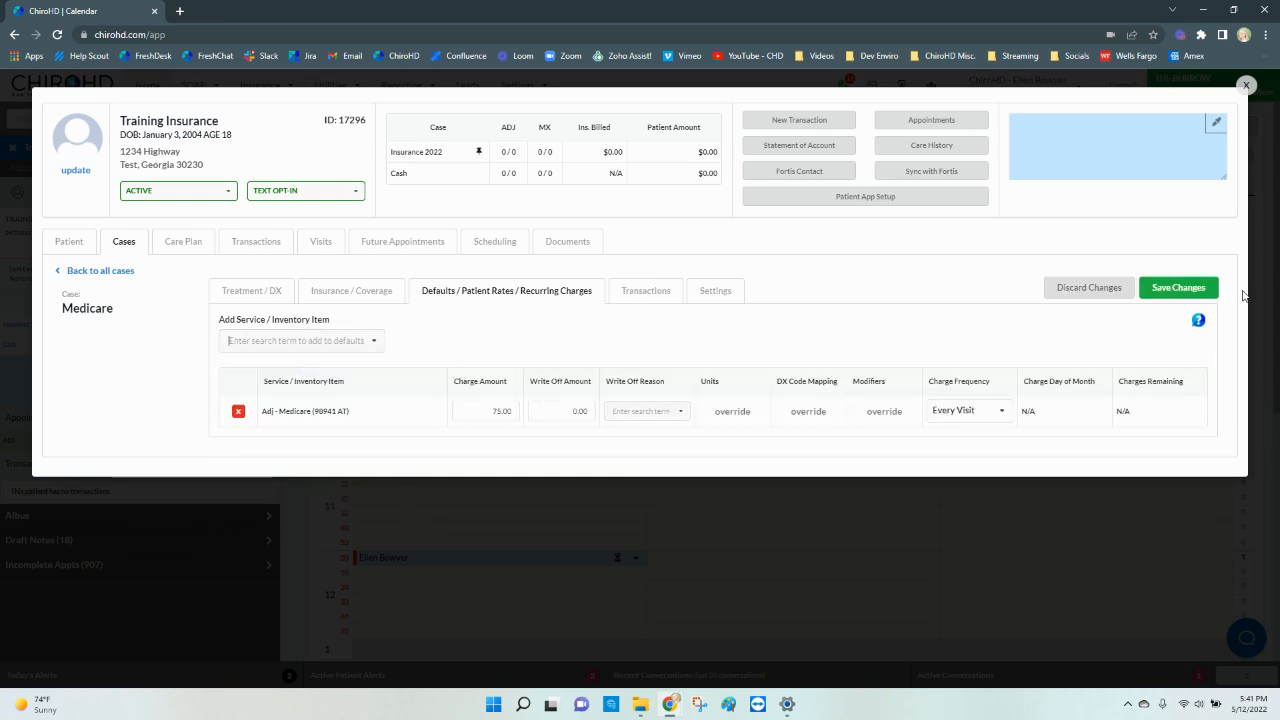
click(1178, 288)
click(716, 292)
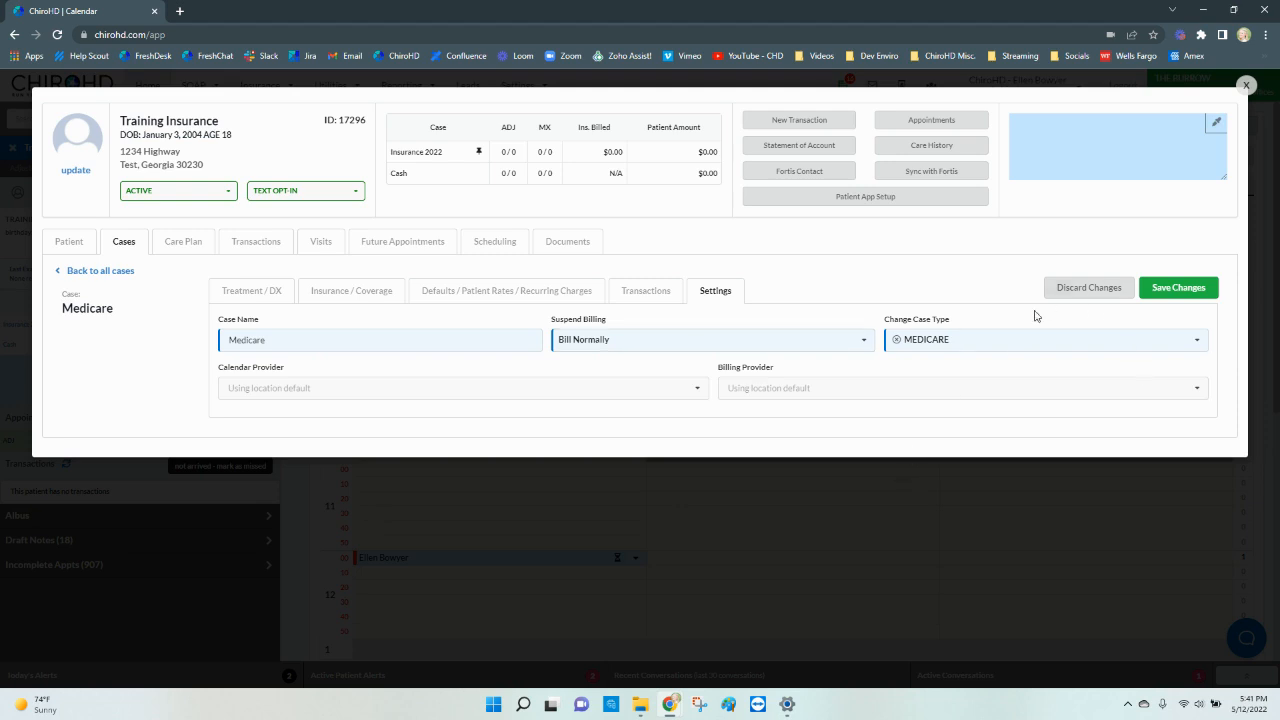
Save the Medicare case settings with Bill Normally and case type MEDICARE.
click(1177, 288)
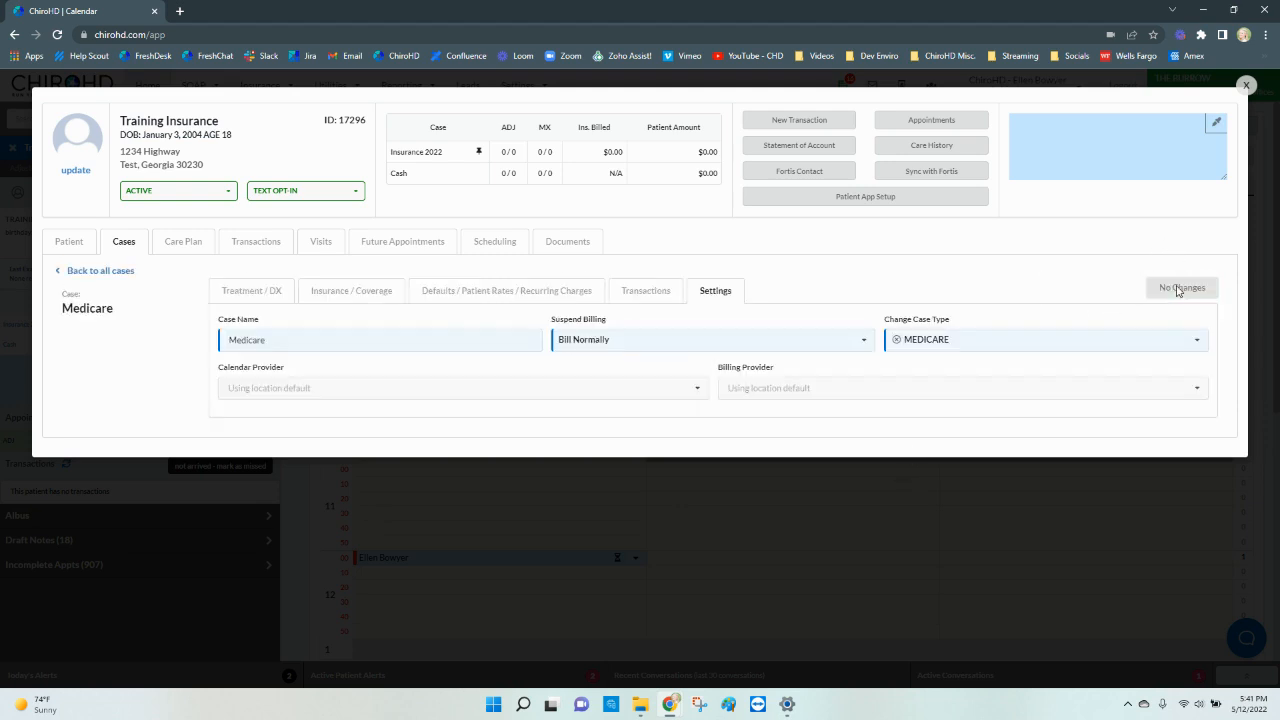